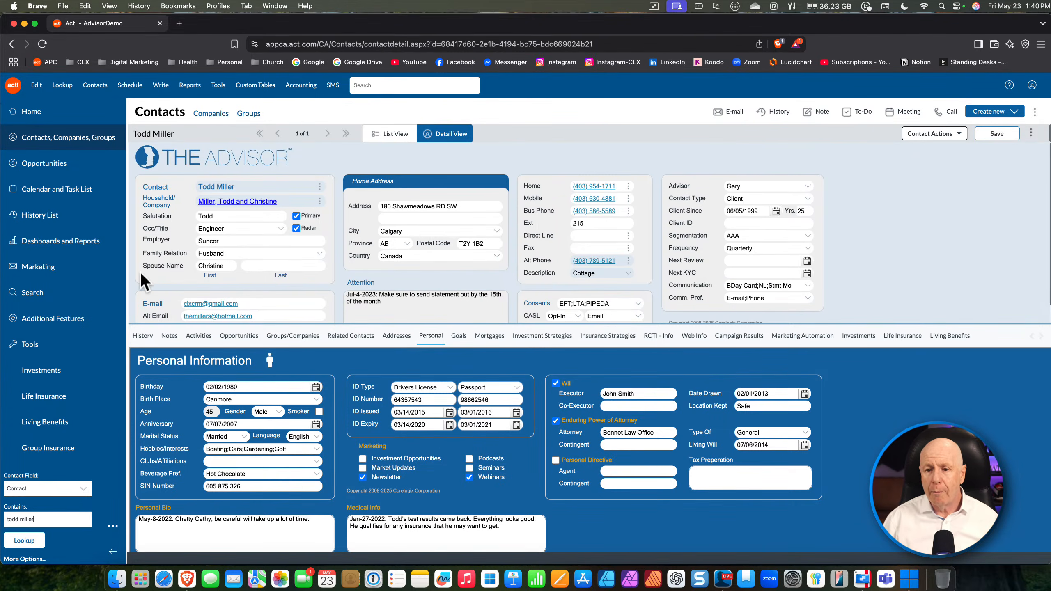
Show the Additional Features page listing Online Appointment Scheduling and other add-ons
left_click(52, 321)
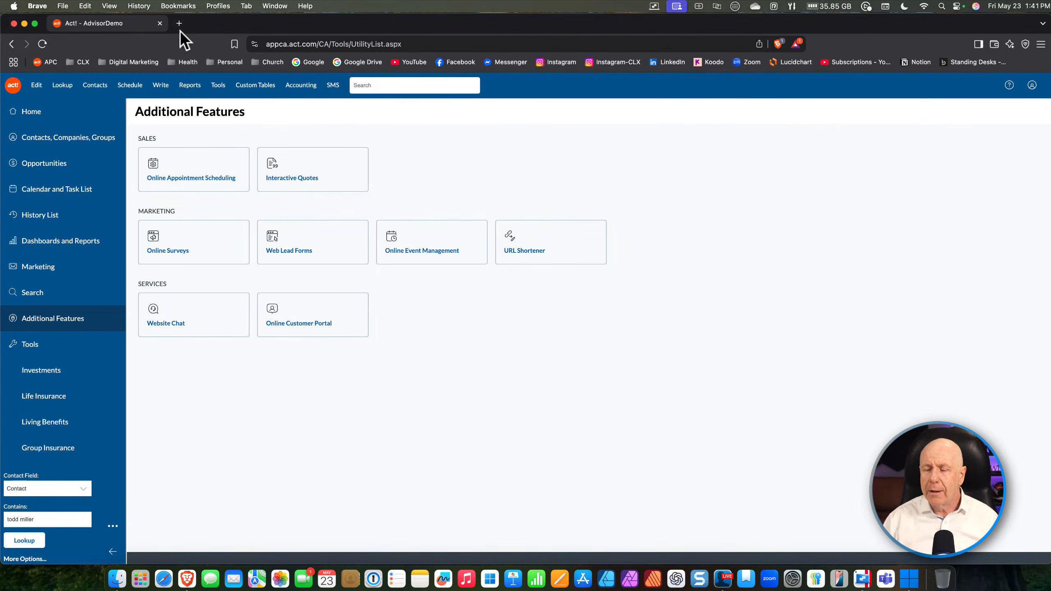
left_click(43, 191)
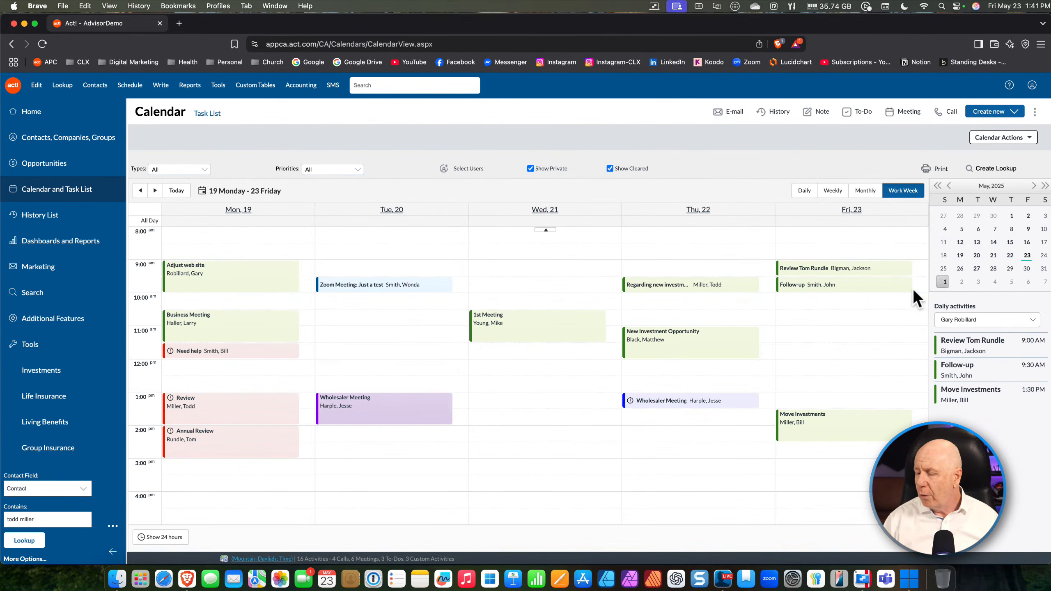
Jump the calendar to the 26–30 May work week via 28 in the mini-calendar
mouse_move(831, 289)
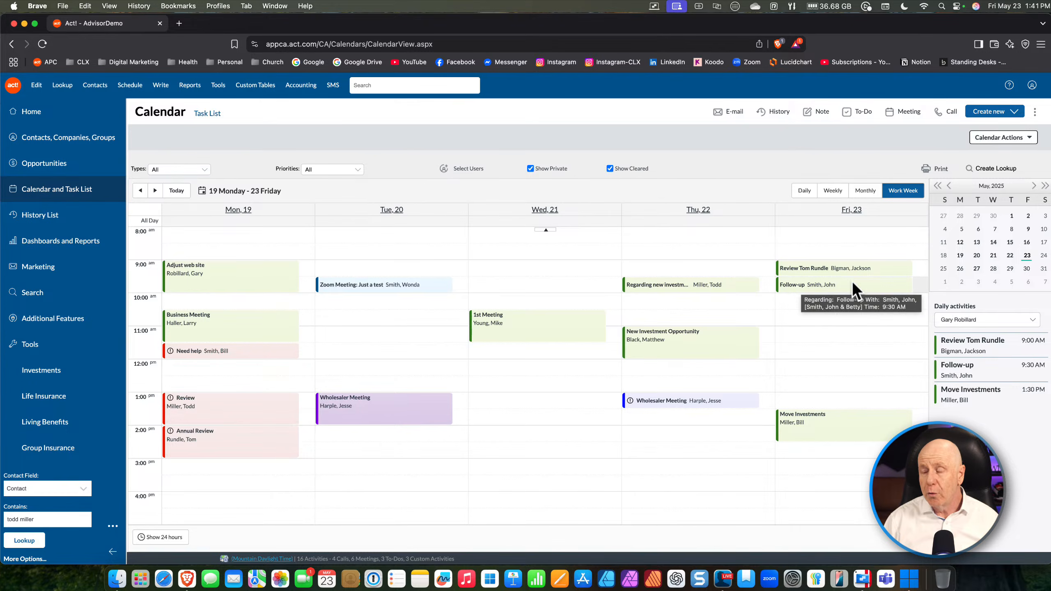
left_click(993, 269)
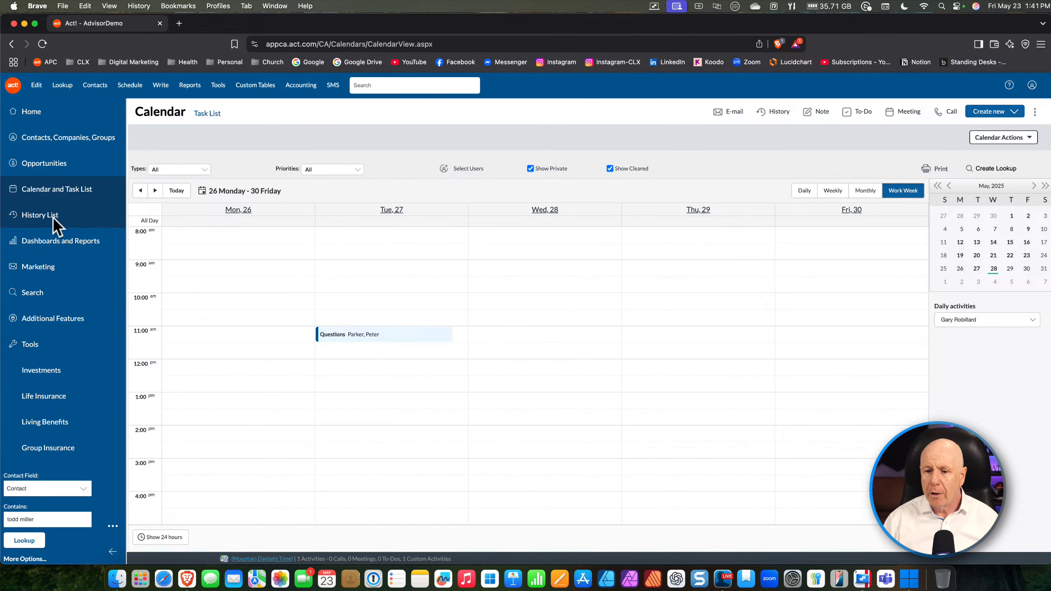
left_click(179, 23)
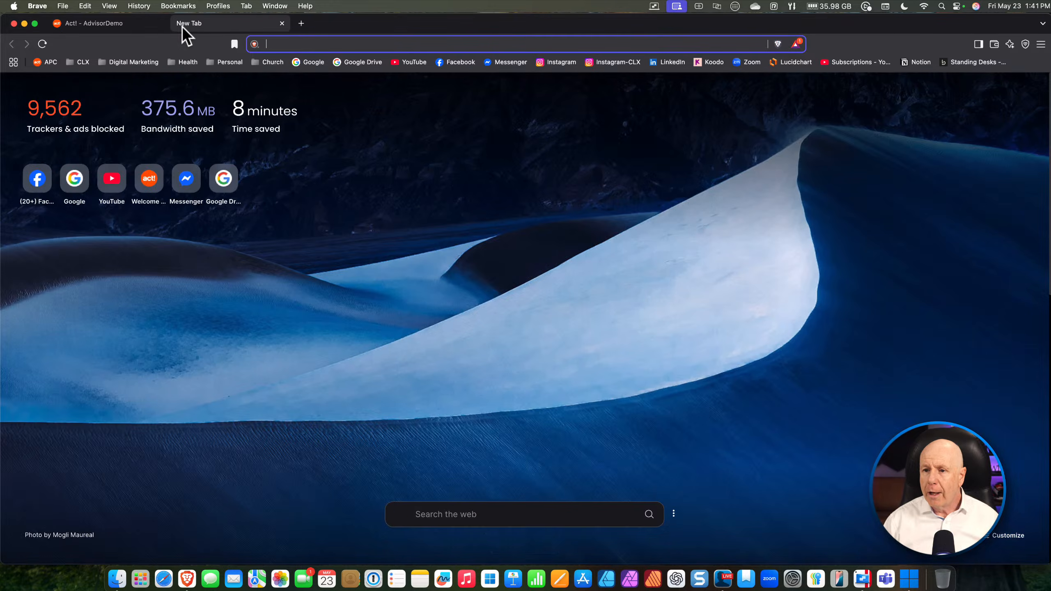
Load the pasted ca.urlfy.me scheduling link and dismiss the time zone welcome message
type("https://ca.urlfy.me/GaryRobillard")
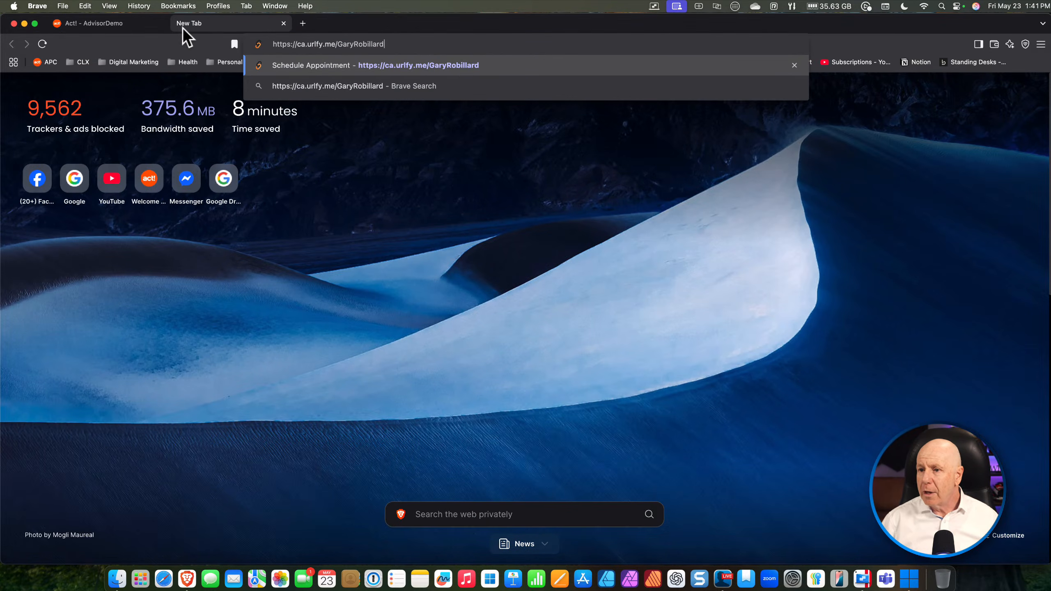
key("Return")
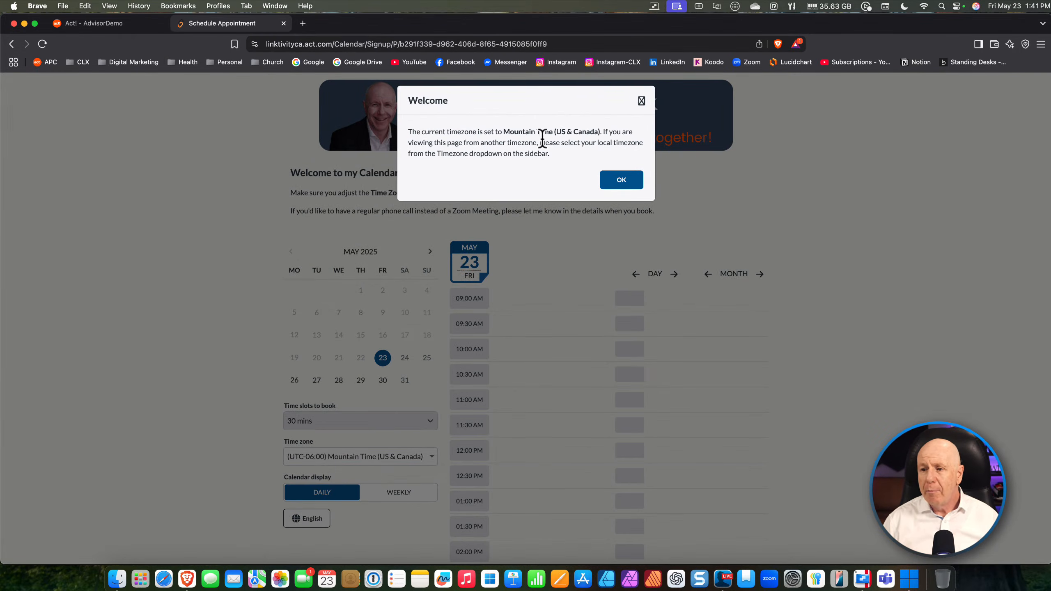
left_click(621, 180)
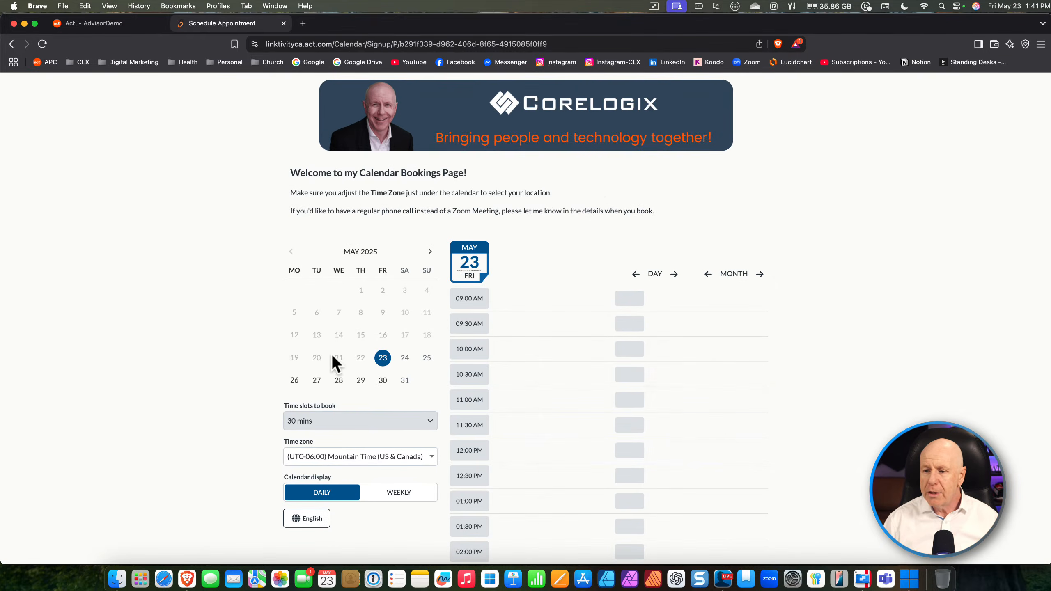
Keep Mountain Time, pick Wednesday 28 May, and book the 10:30–11:00 AM slot
left_click(432, 456)
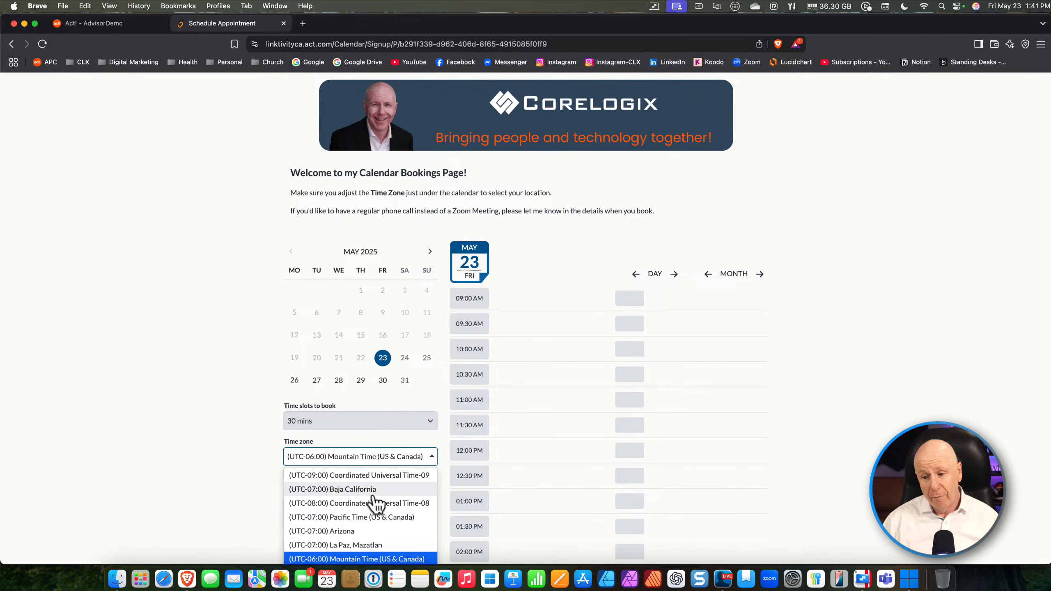
left_click(205, 378)
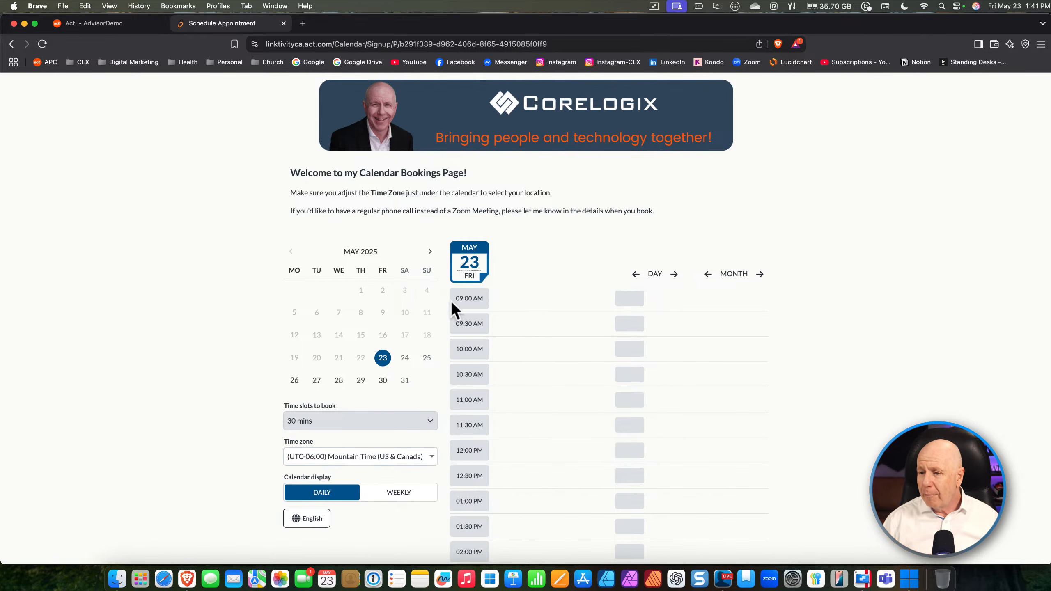
left_click(338, 380)
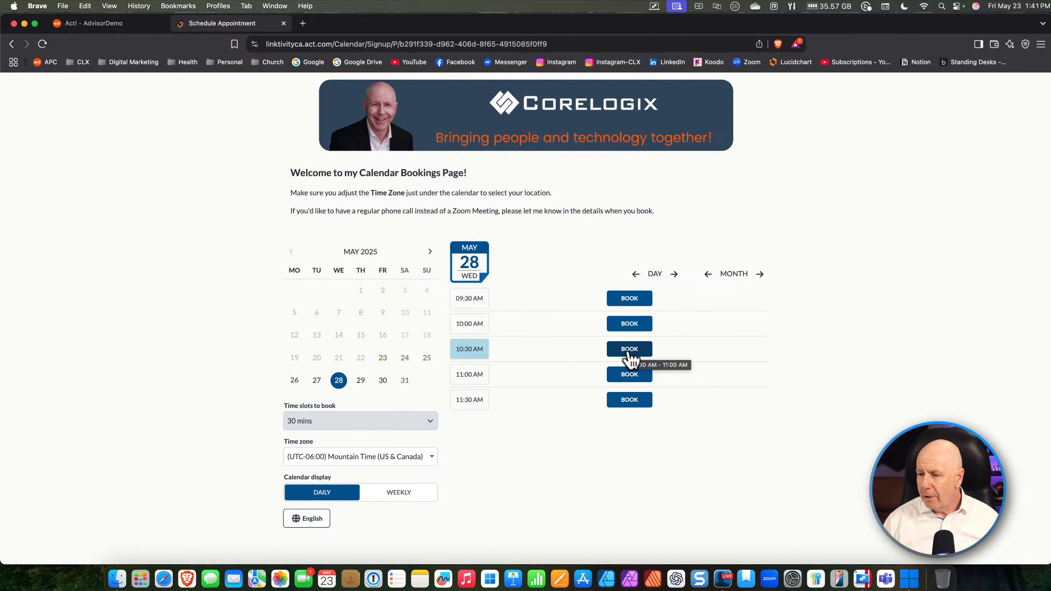
left_click(628, 352)
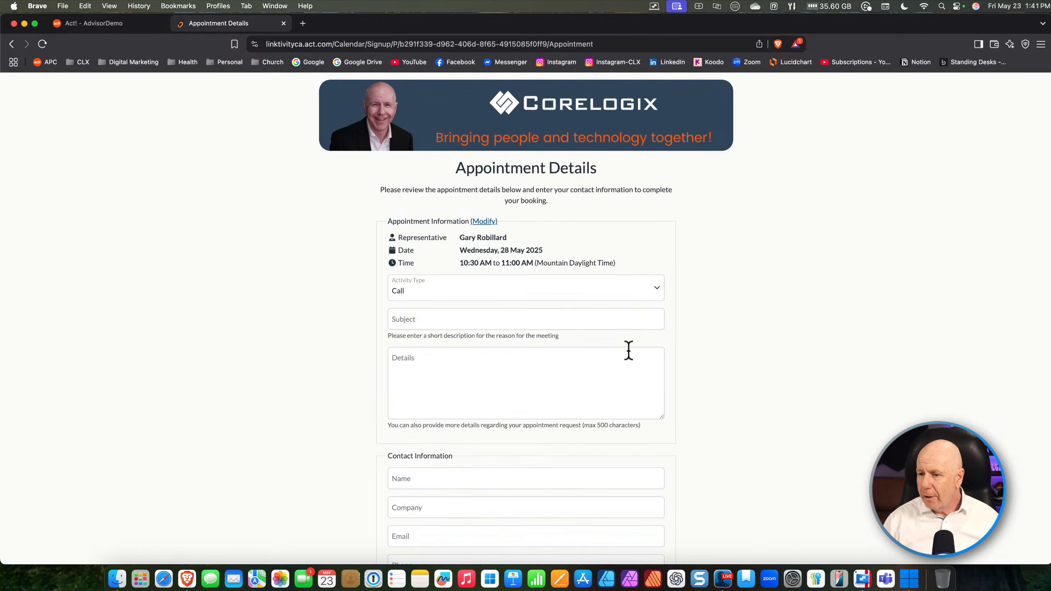
left_click(12, 44)
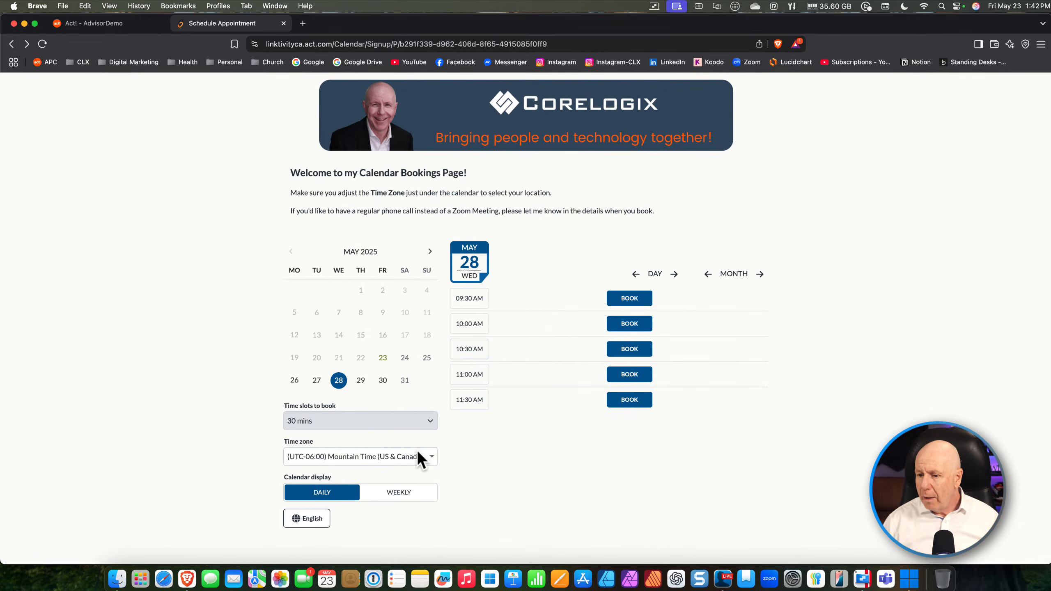
left_click(405, 492)
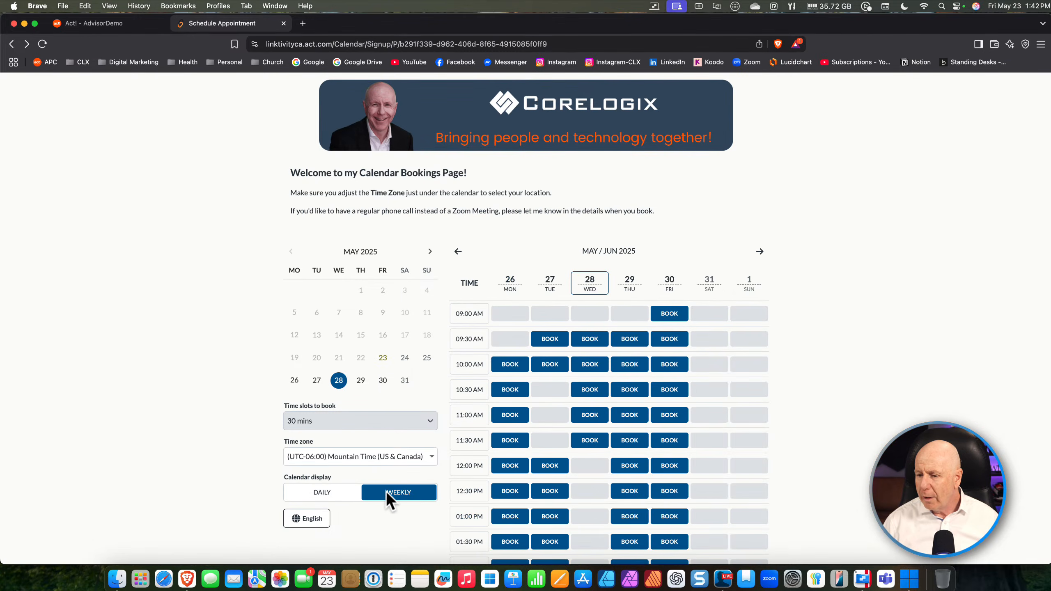
left_click(345, 492)
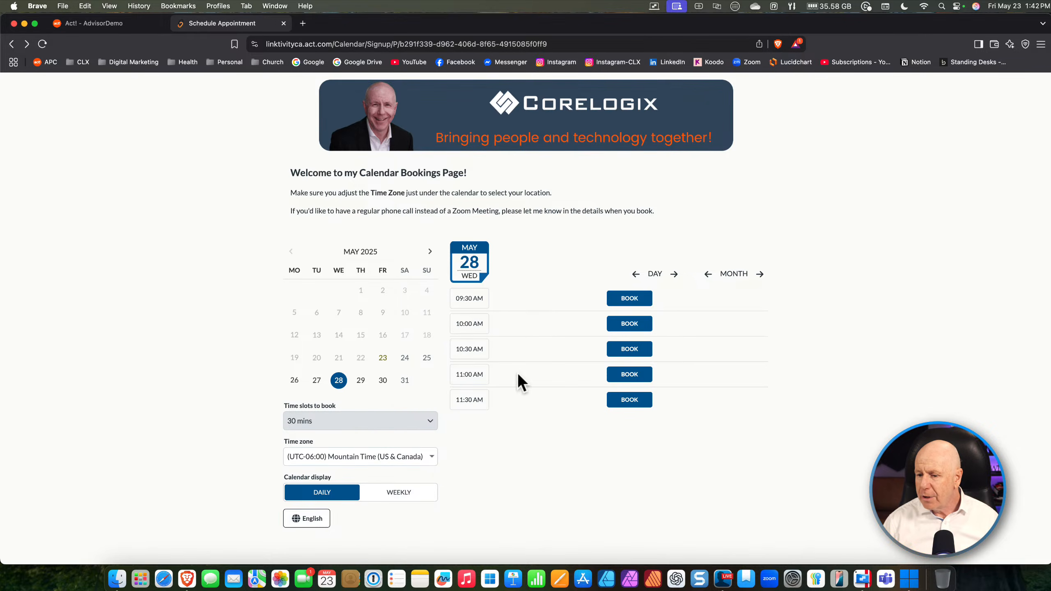
left_click(631, 355)
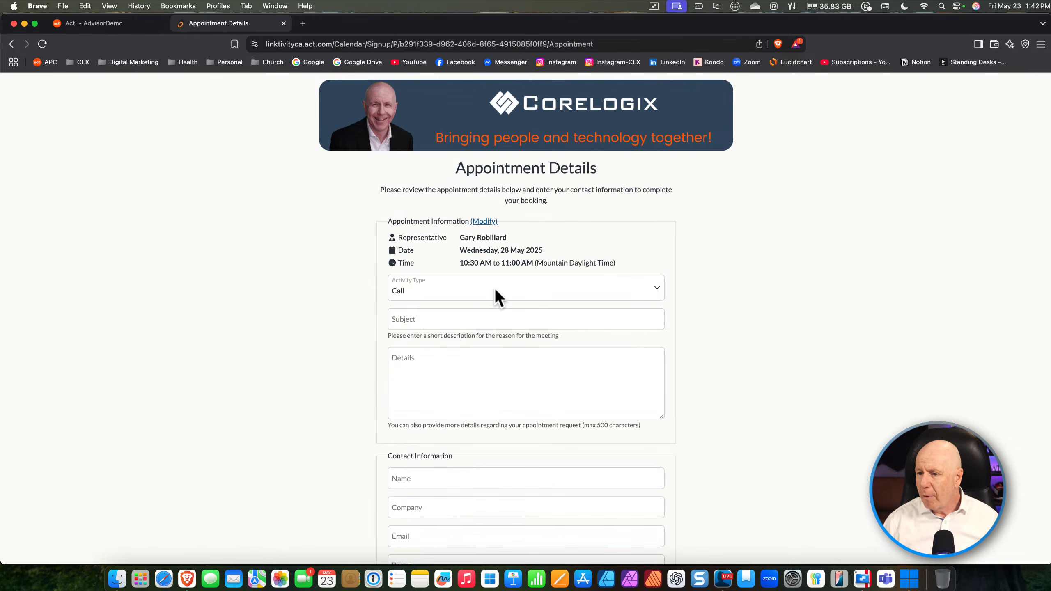
left_click(524, 296)
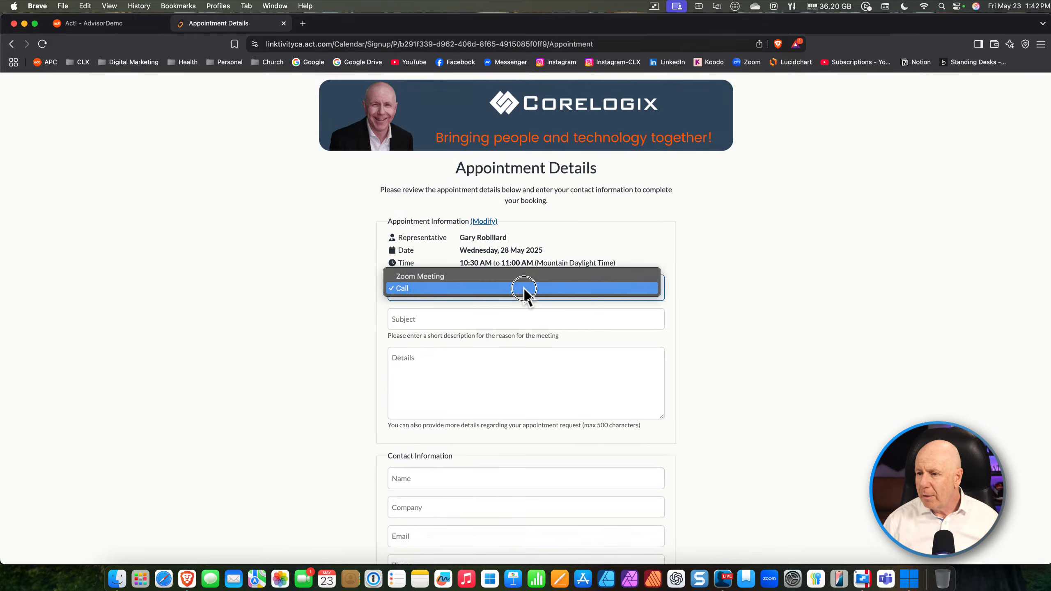
Make it a Zoom Meeting with subject 'Test' and details 'Test 123'
left_click(471, 276)
left_click(483, 316)
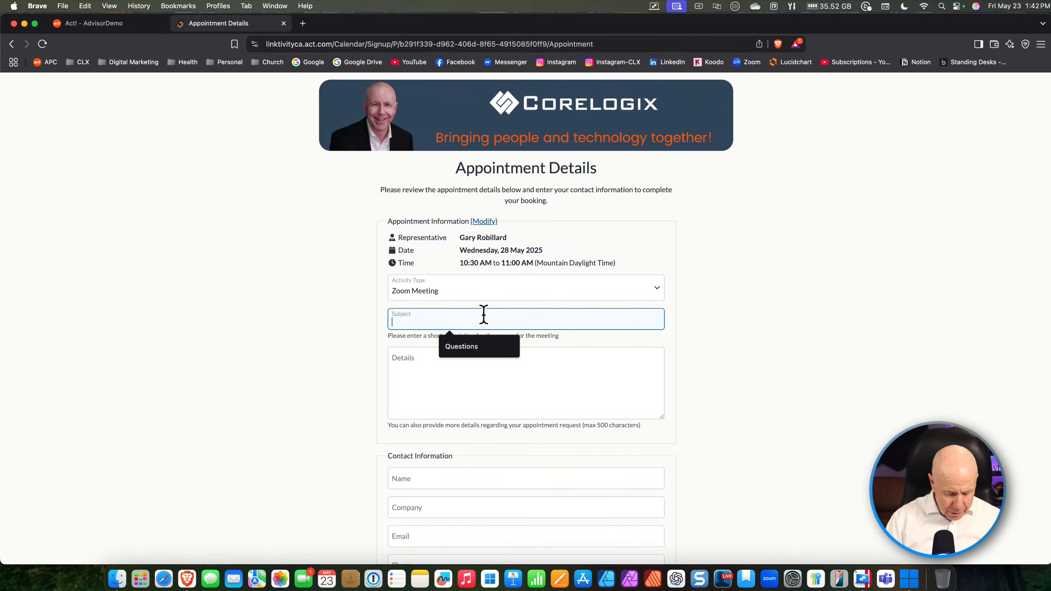
type("Test")
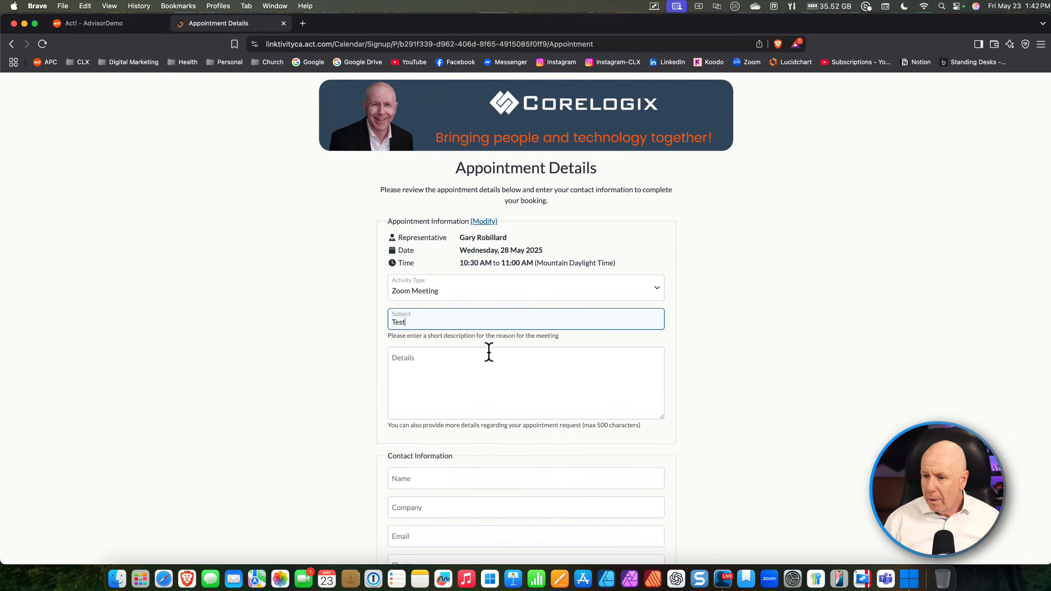
left_click(431, 362)
type("Test 123")
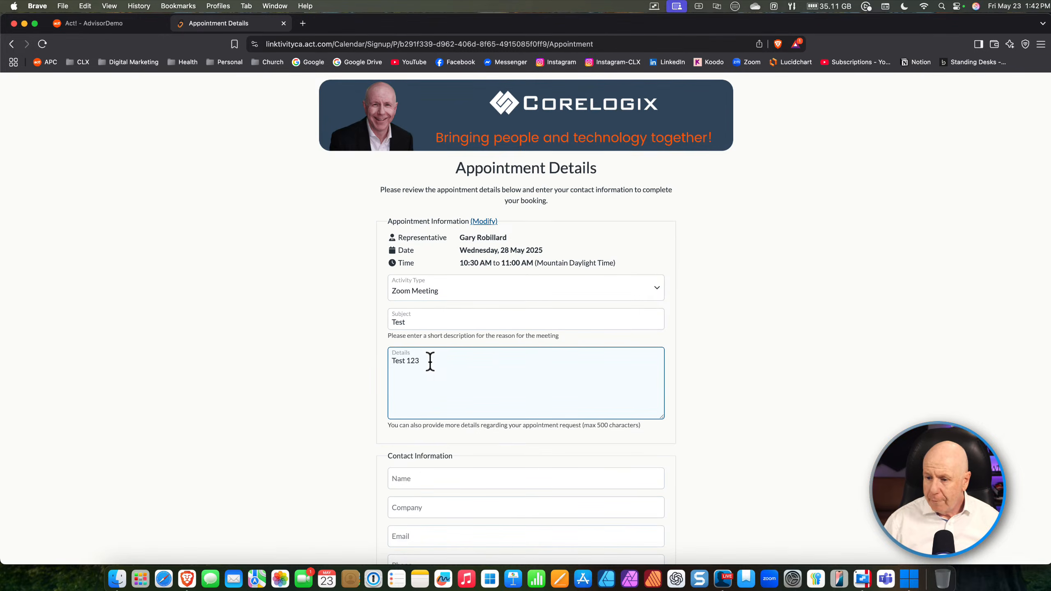
Enter the contact's full name and the company 'Lang Inc.'
left_click(418, 476)
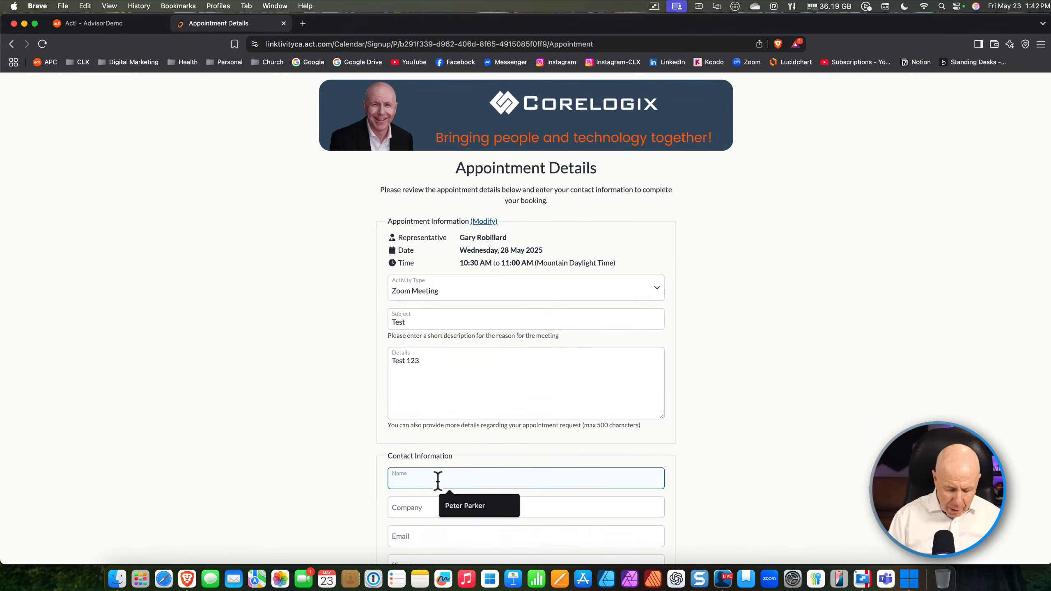
type("Lan")
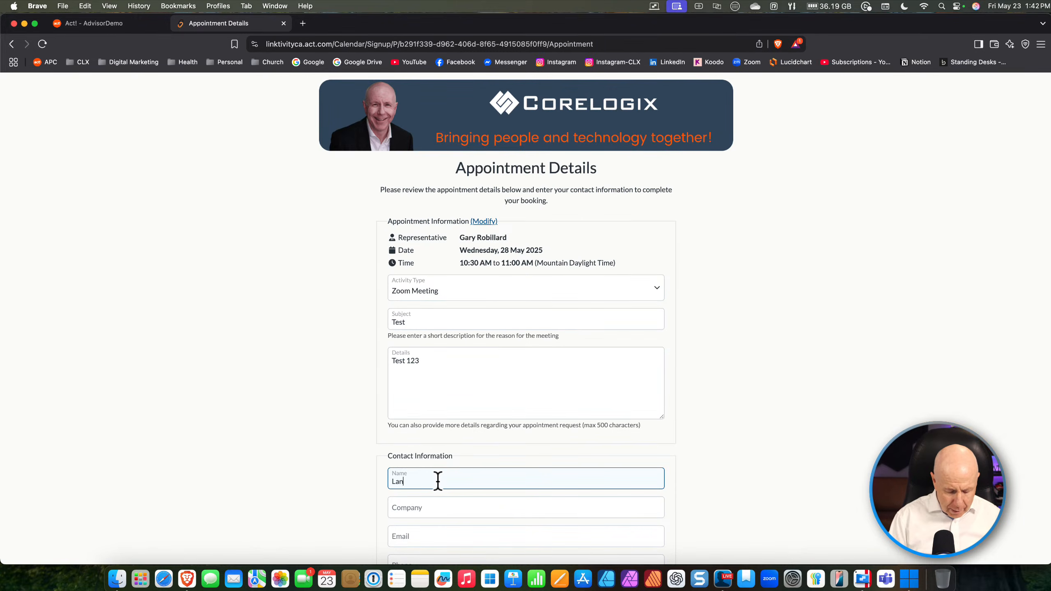
key("BackSpace")
key("BackSpace")
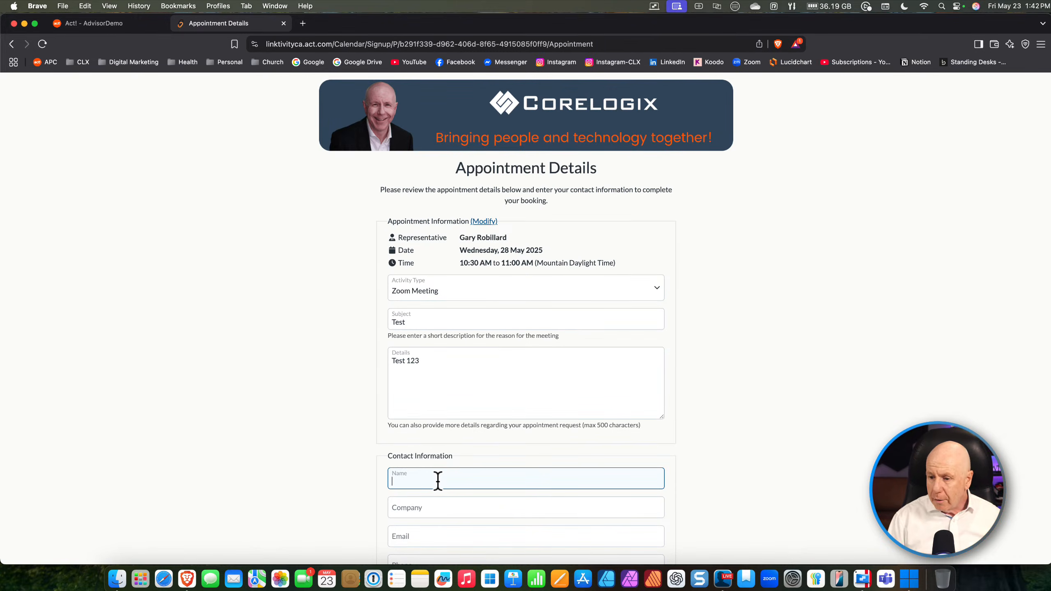
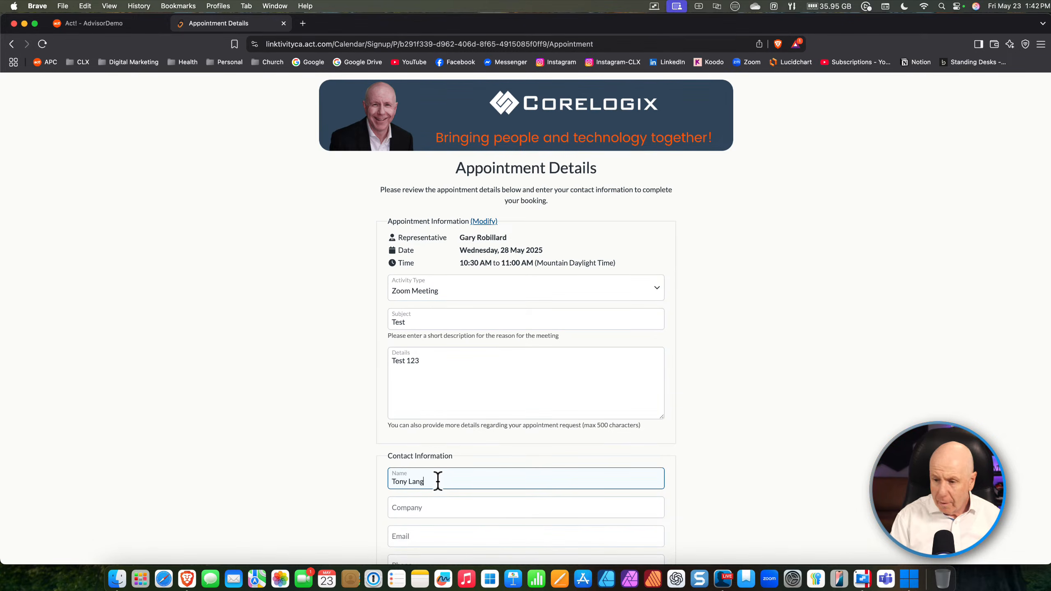
left_click(411, 507)
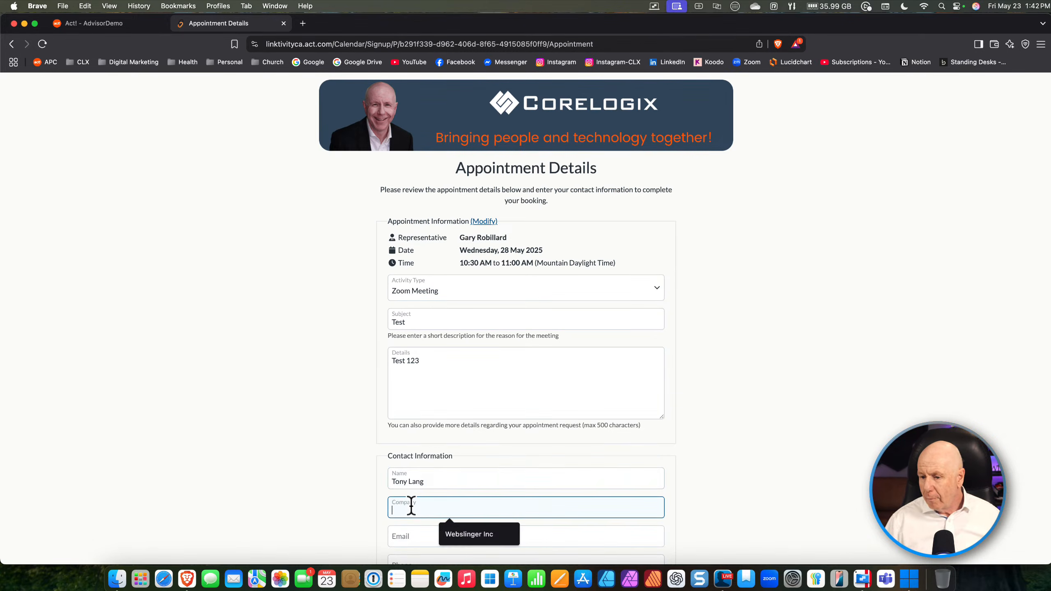
type("Lang")
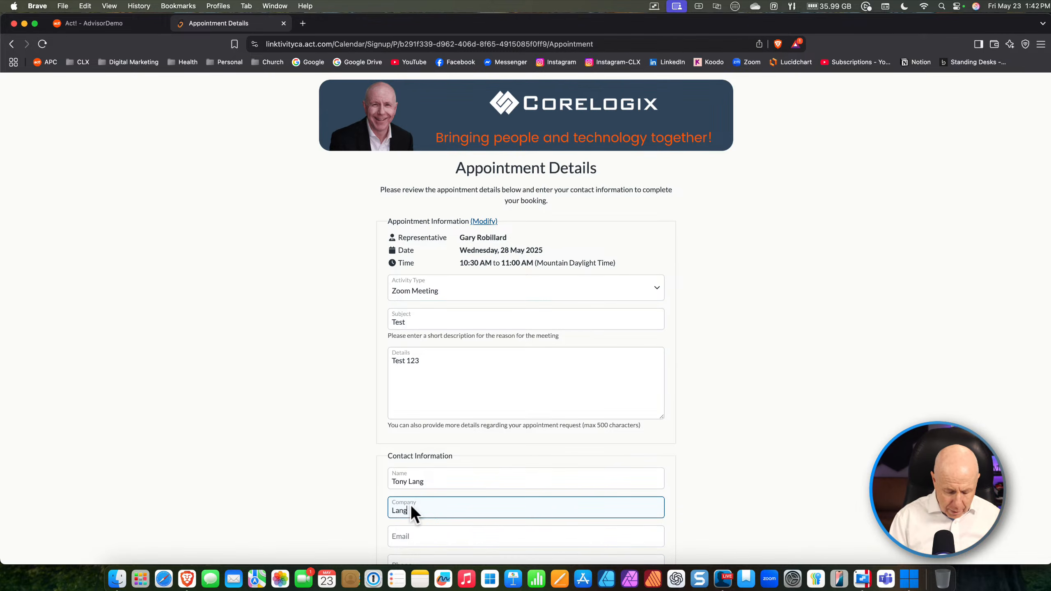
type(" I")
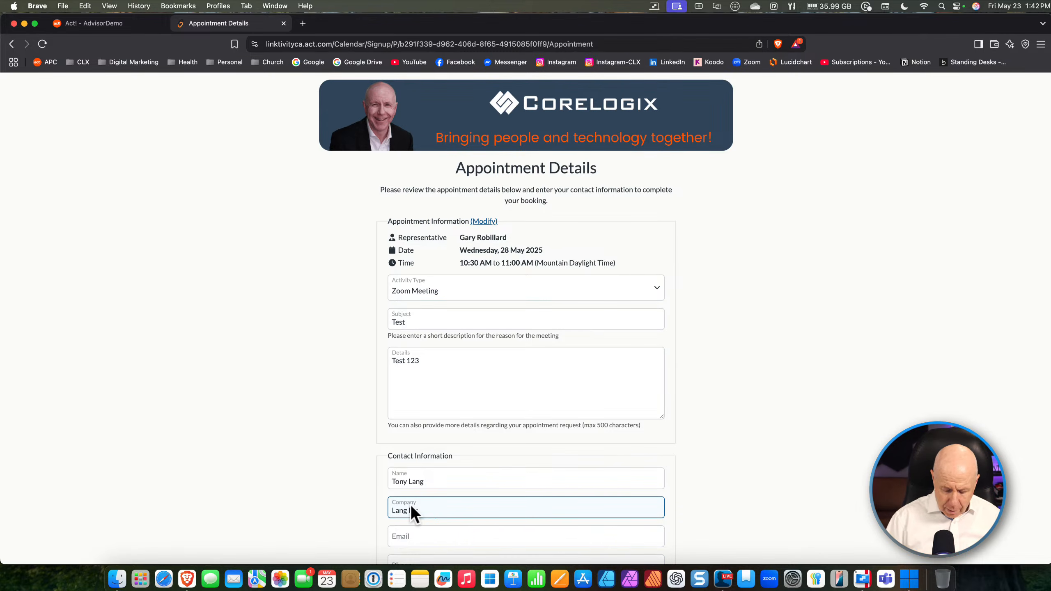
type("nc.")
Fill in the booker's e-mail and autofilled phone number, then submit the booking
left_click(415, 536)
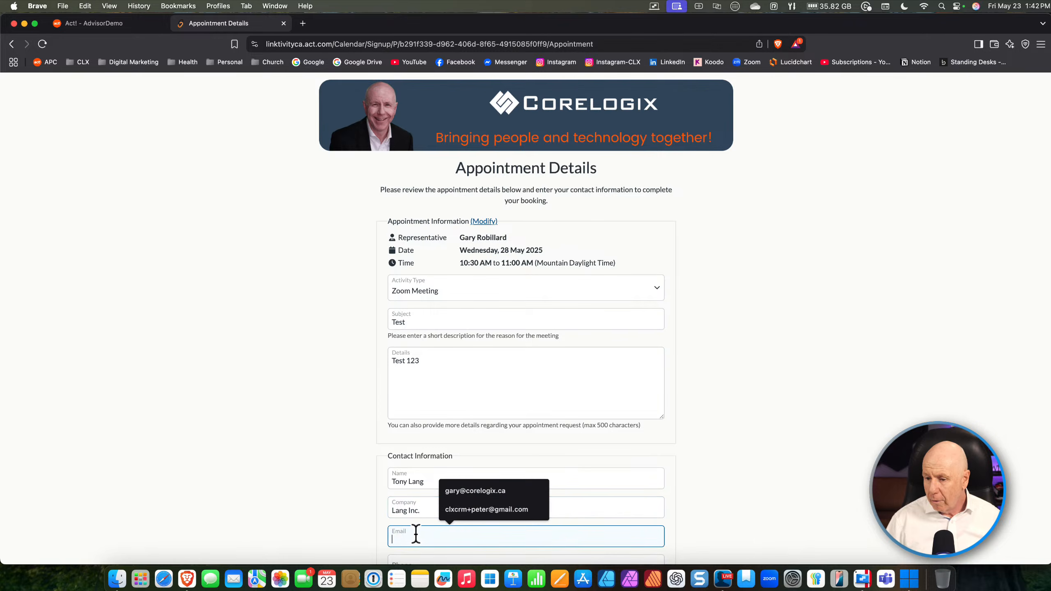
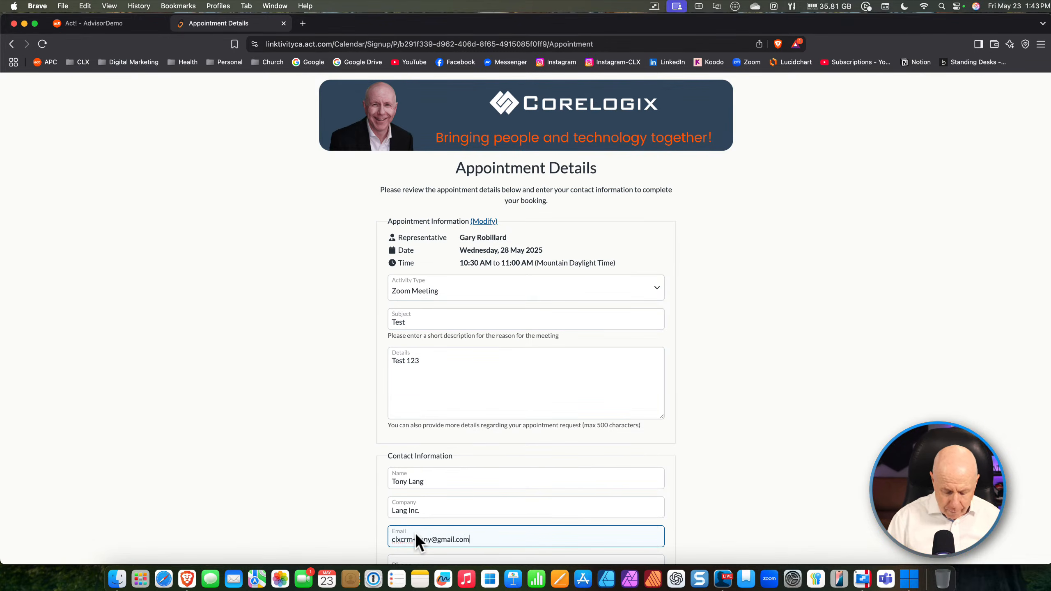
scroll(436, 498, "down", 3)
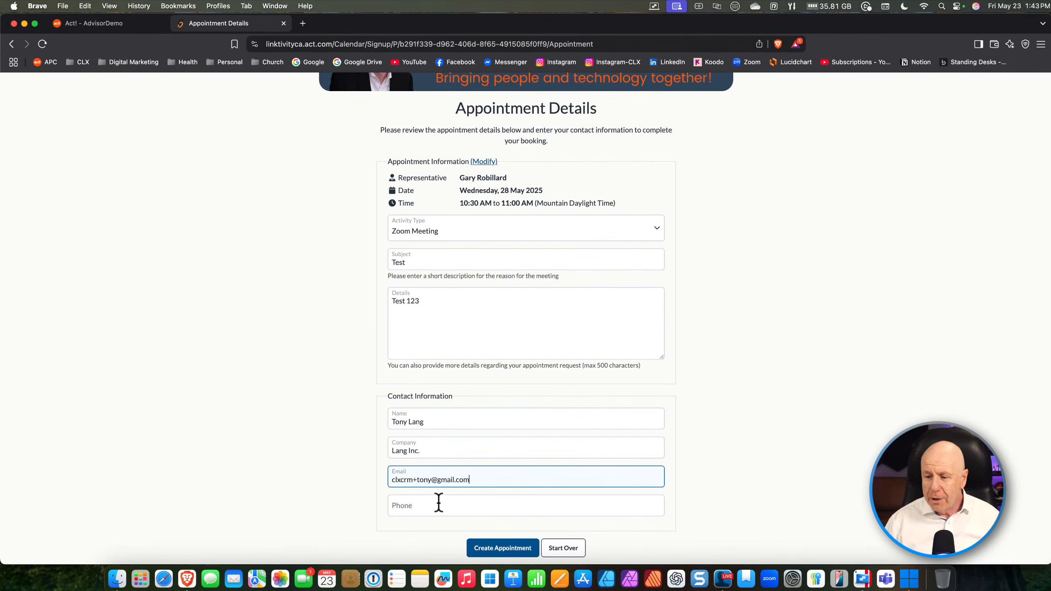
left_click(422, 508)
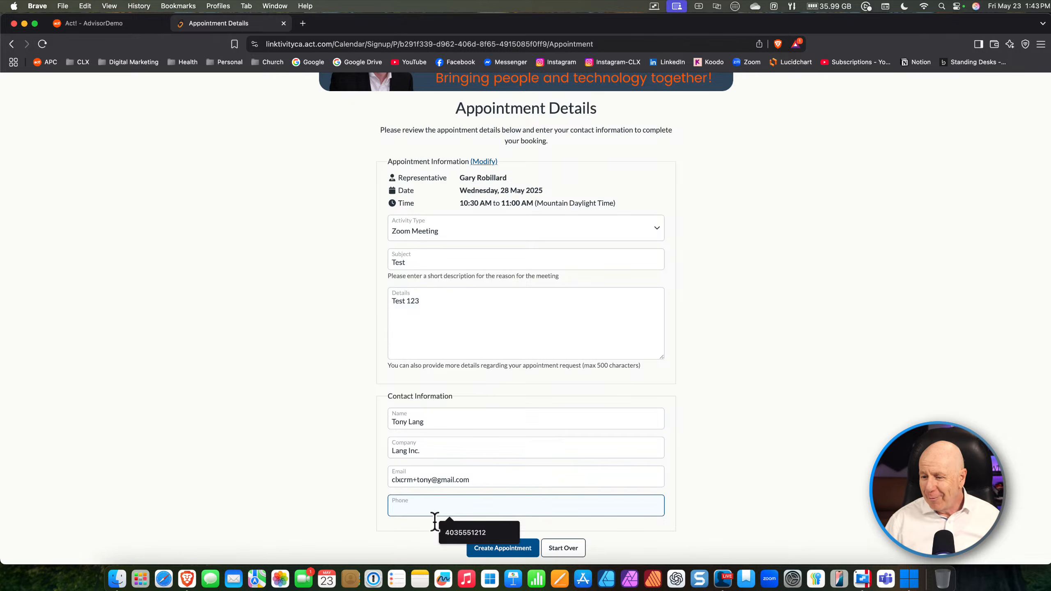
left_click(451, 531)
left_click(695, 468)
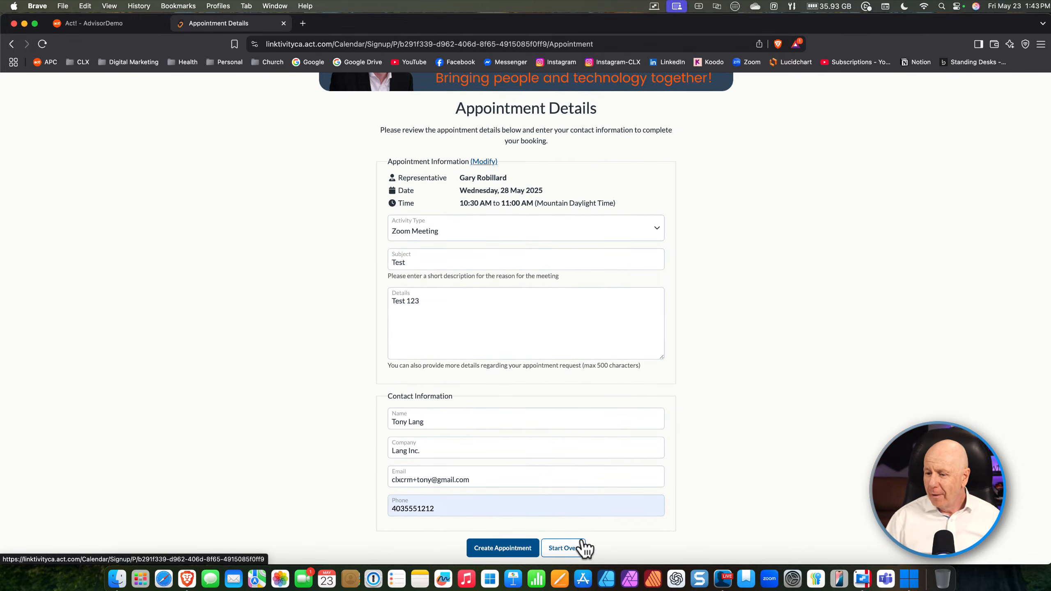
left_click(513, 549)
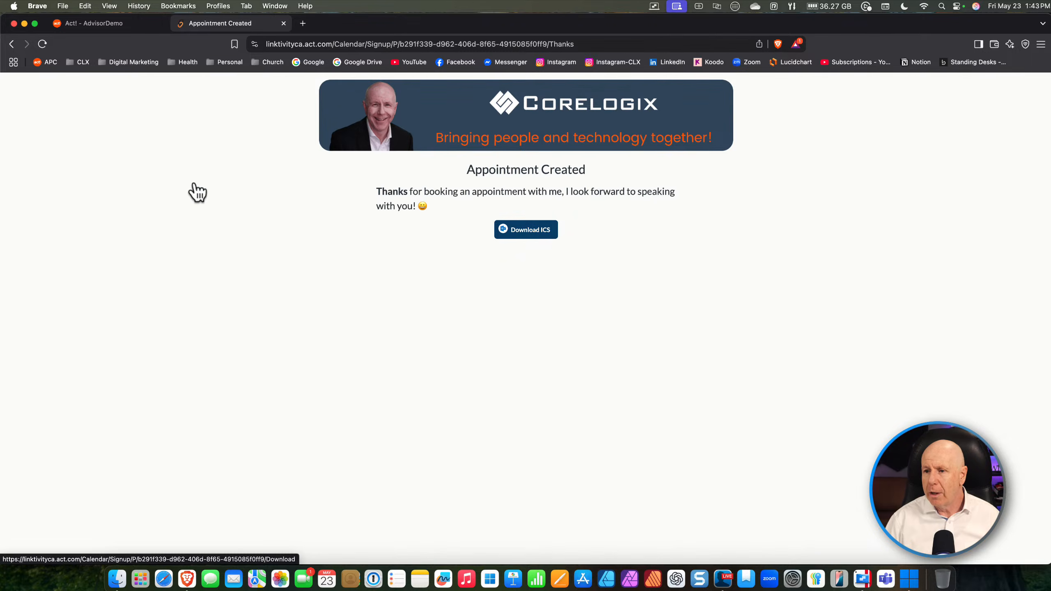
Return to the Act! CRM calendar tab showing the 26–30 May week
left_click(101, 25)
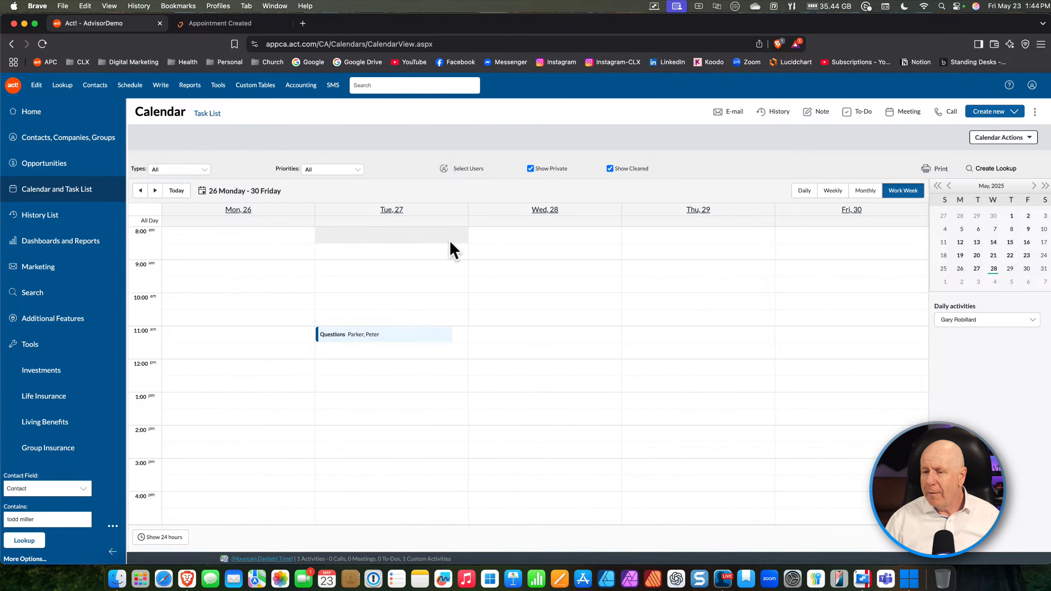
Reload the calendar so the 10:30 AM 'Test' appointment appears on Wednesday 28 May
left_click(41, 44)
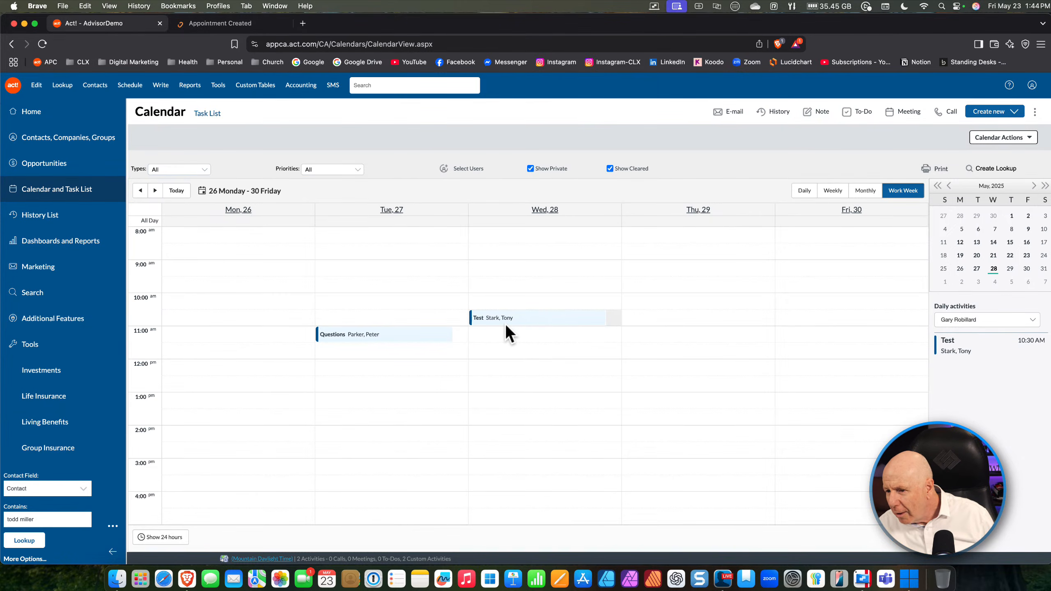
mouse_move(505, 327)
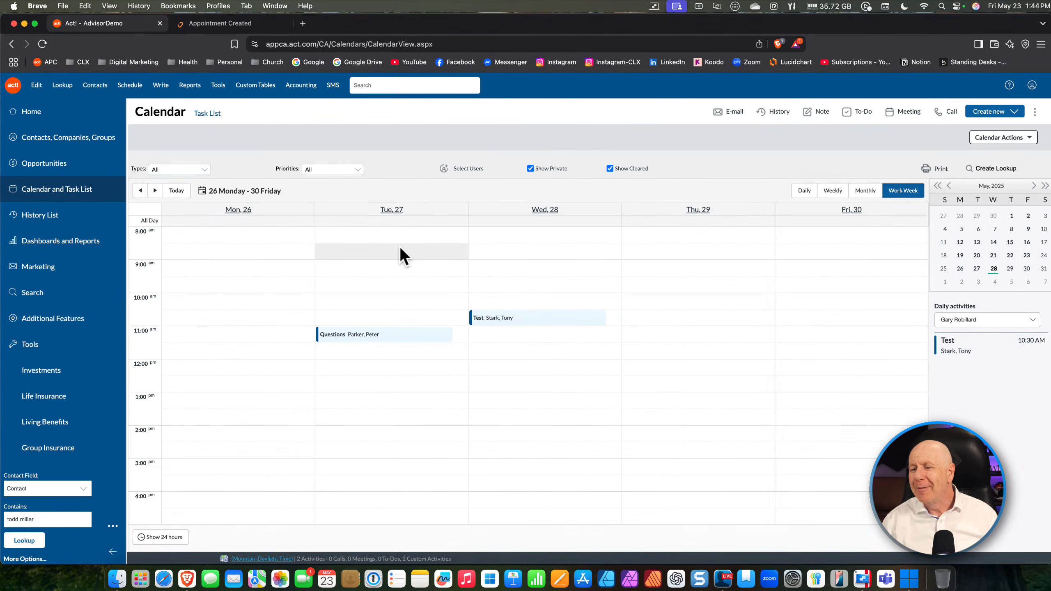
left_click(500, 319)
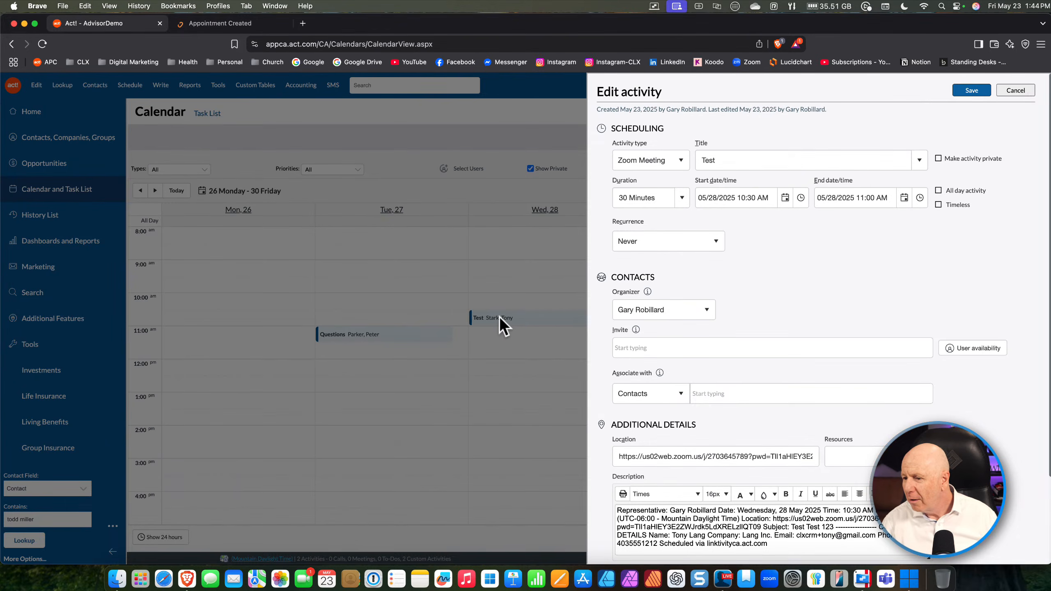
scroll(767, 462, "down", 3)
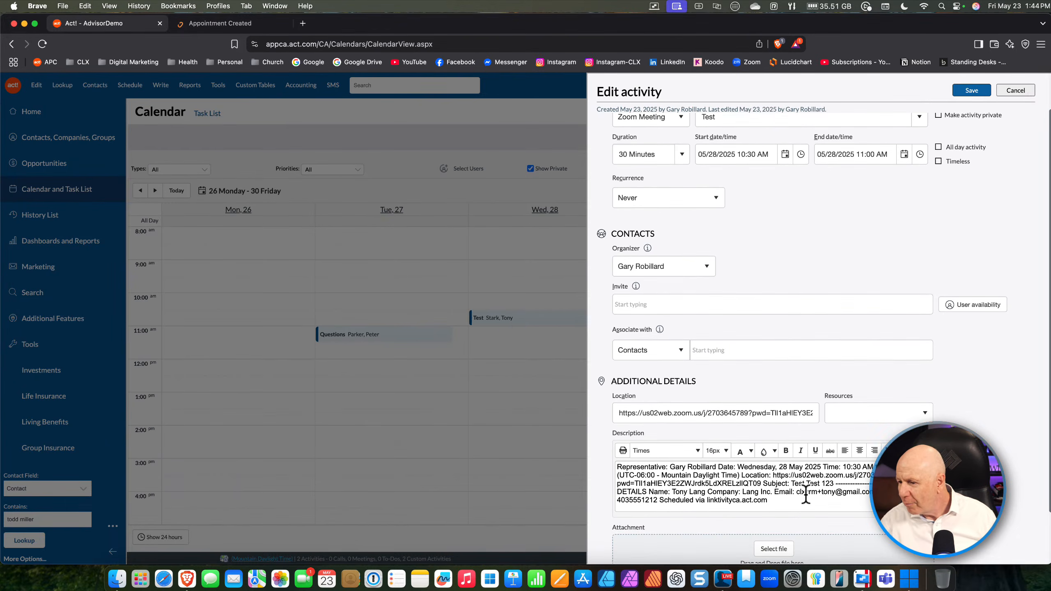
left_click(480, 130)
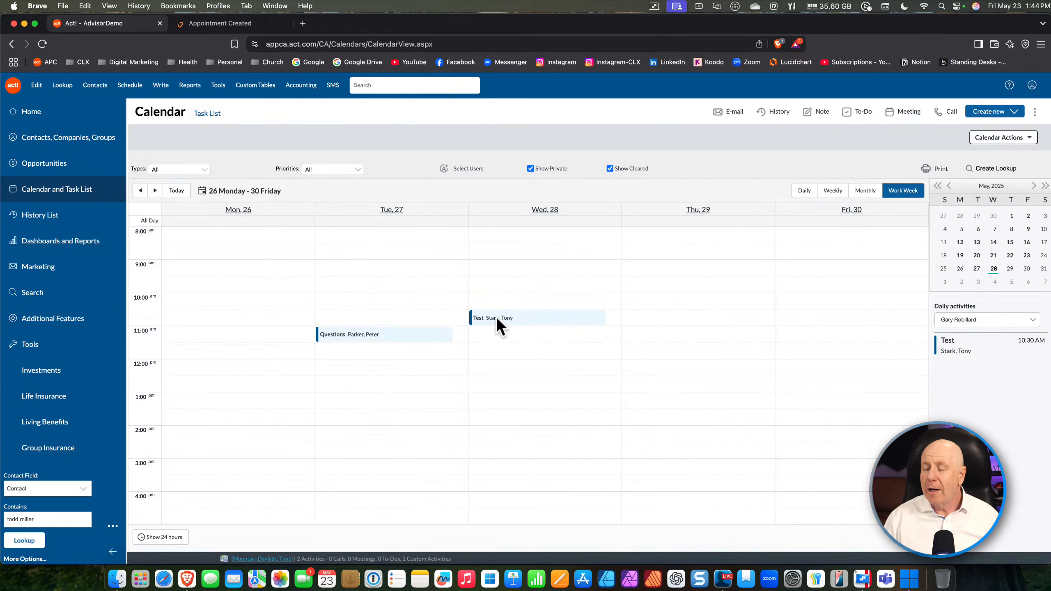
mouse_move(496, 319)
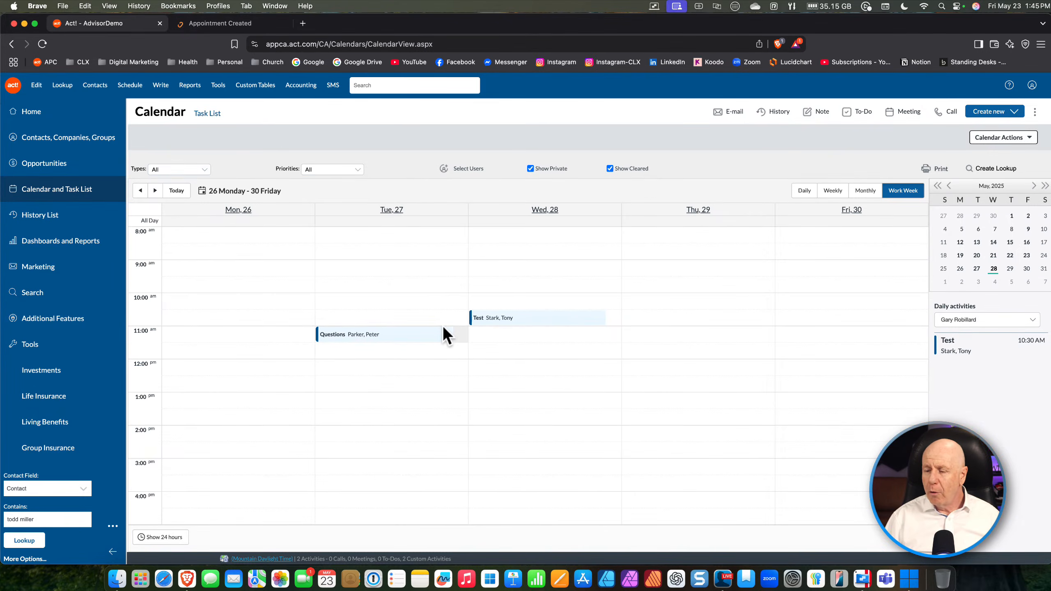
key("ctrl+Right")
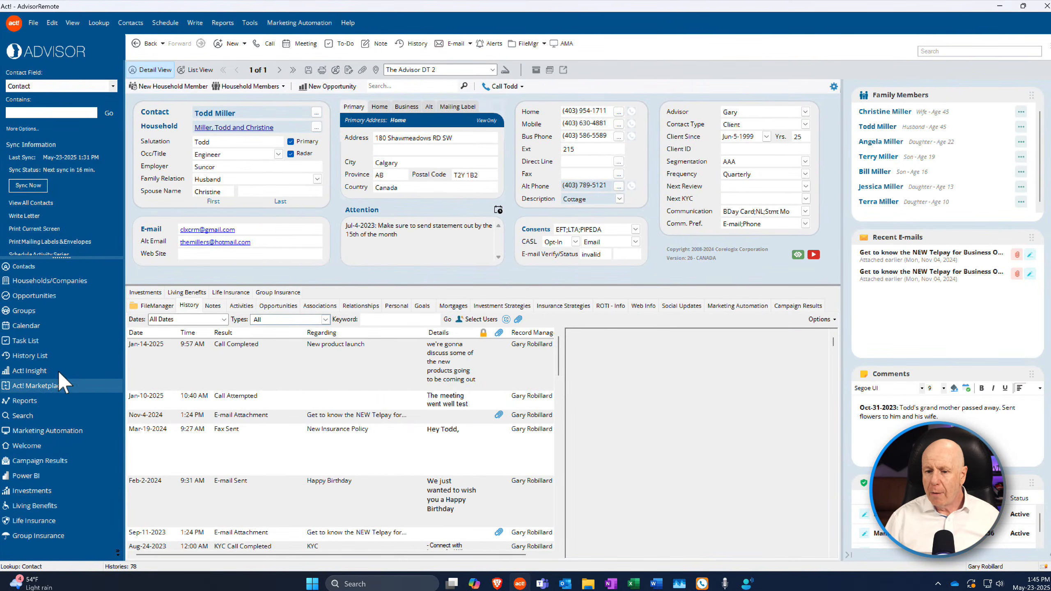
Run a manual sync of the desktop database and close the finished report
left_click(28, 185)
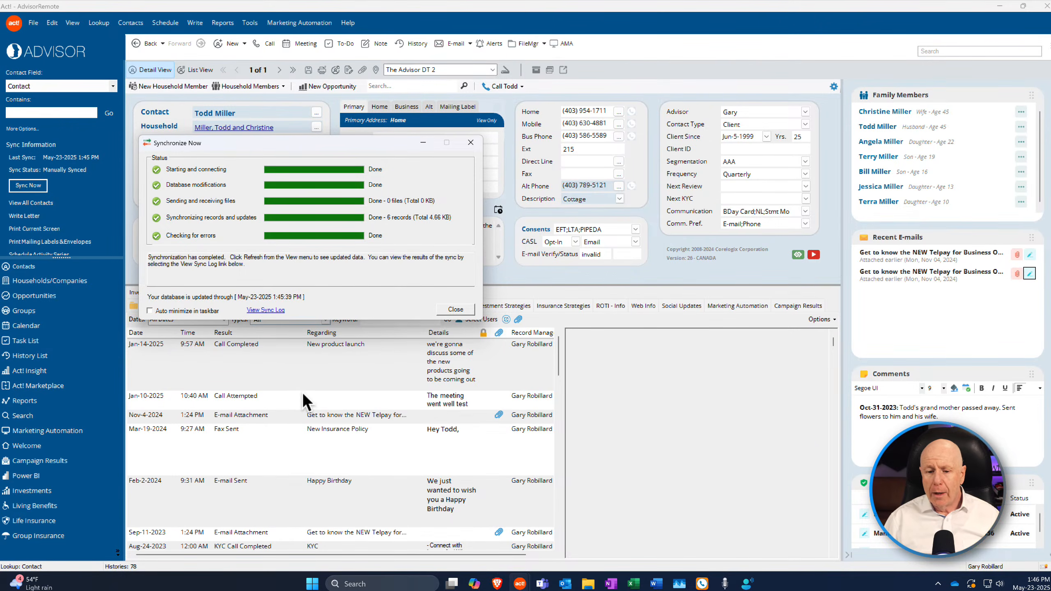
left_click(457, 310)
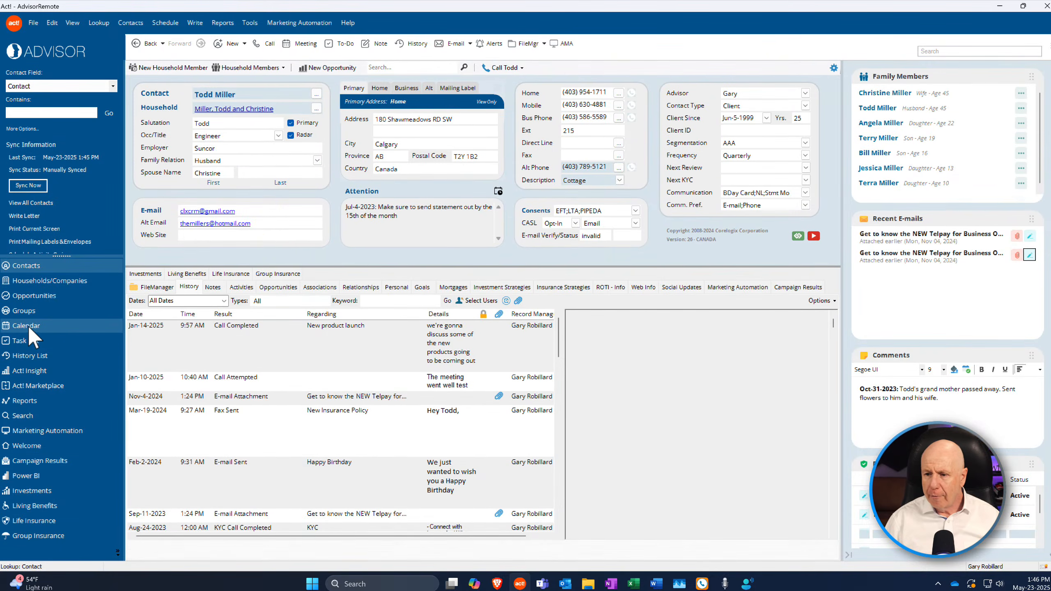
Open the desktop calendar and select the synced 10:30 AM 'Test' meeting on 28 May
left_click(27, 326)
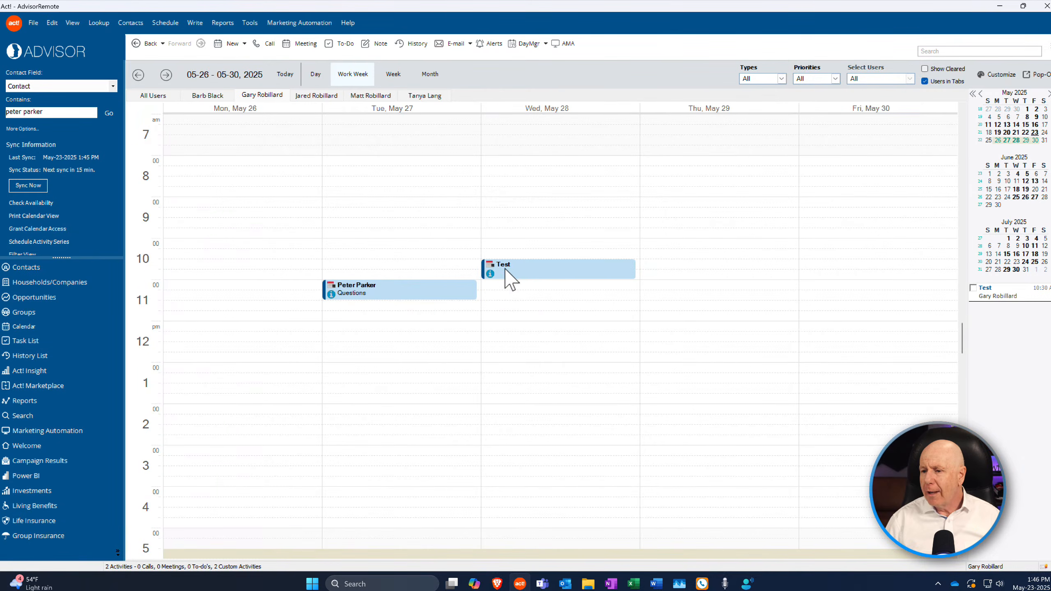
mouse_move(508, 268)
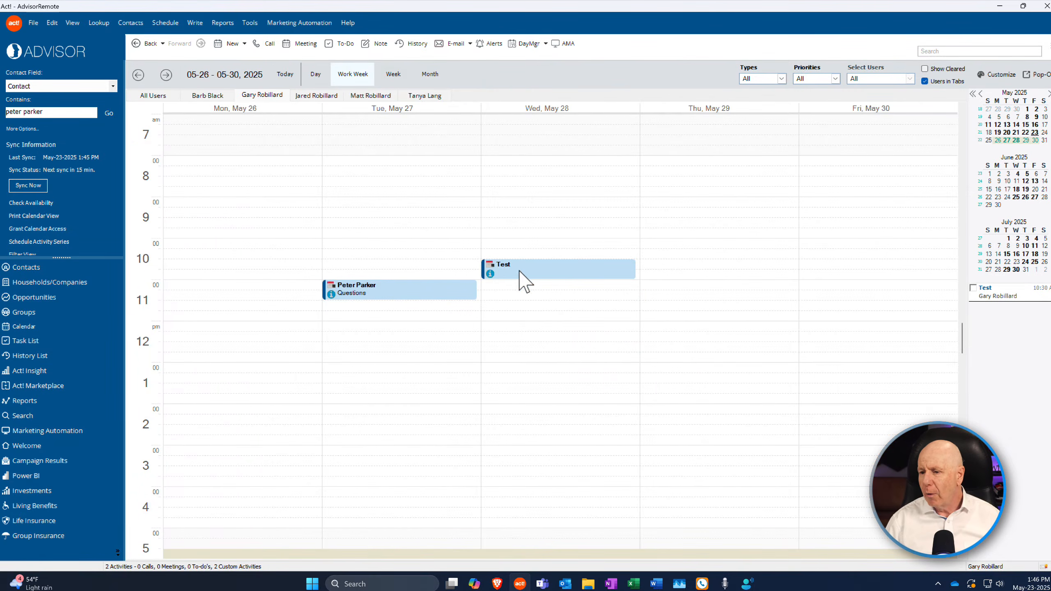
left_click(517, 269)
Check the Test meeting's details unchanged, then sync again so last sync reads 1:47 PM
double_click(519, 274)
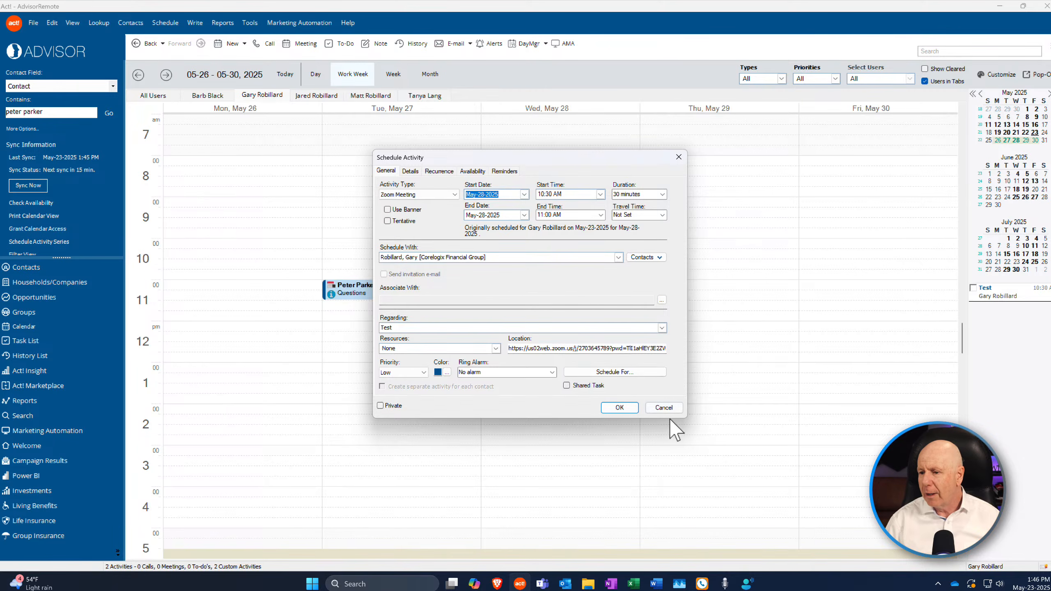
left_click(666, 408)
left_click(596, 383)
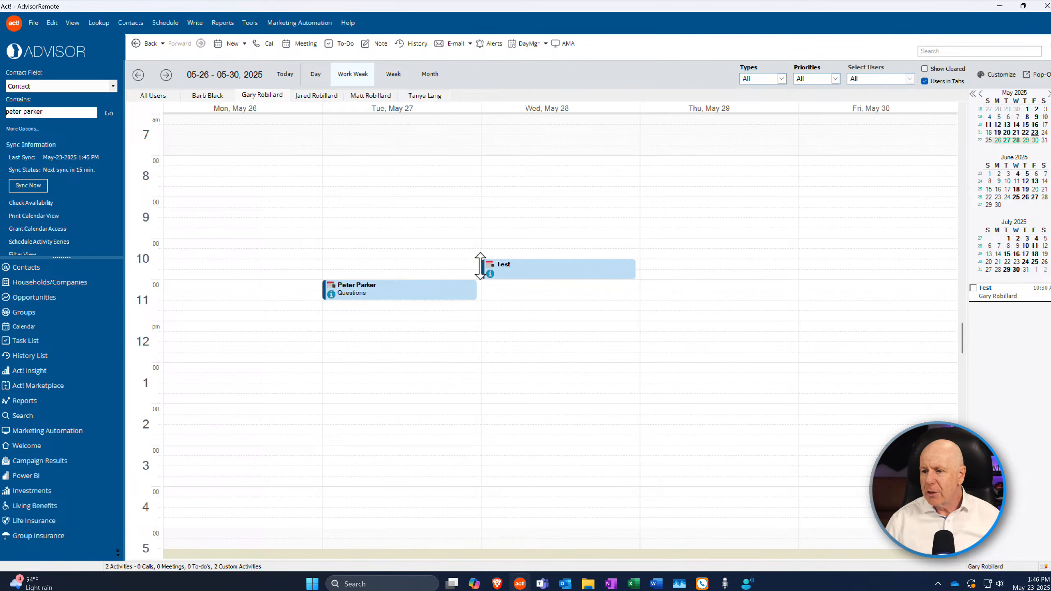
left_click(16, 187)
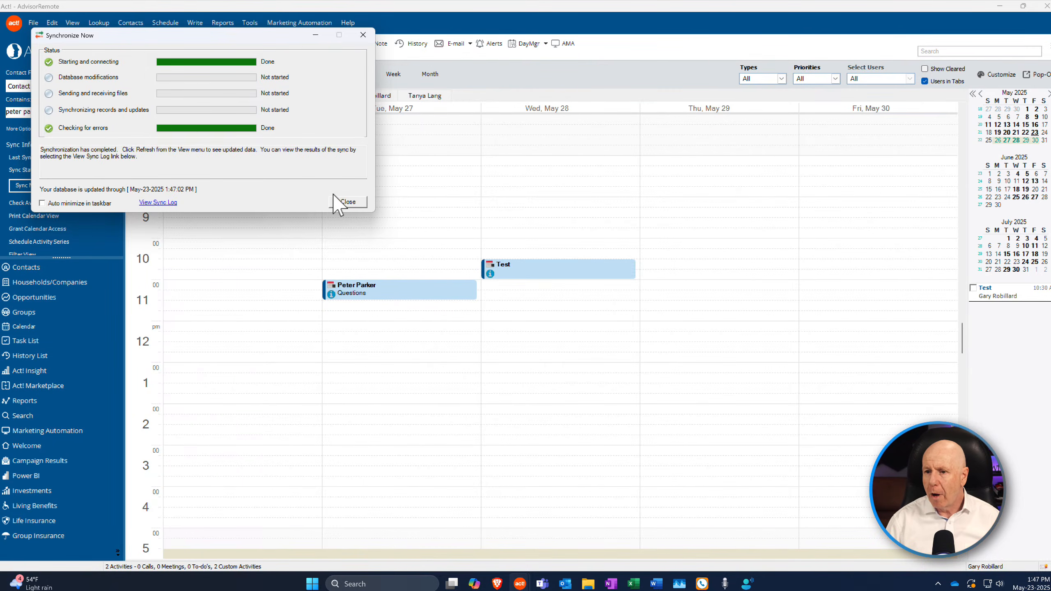
left_click(355, 203)
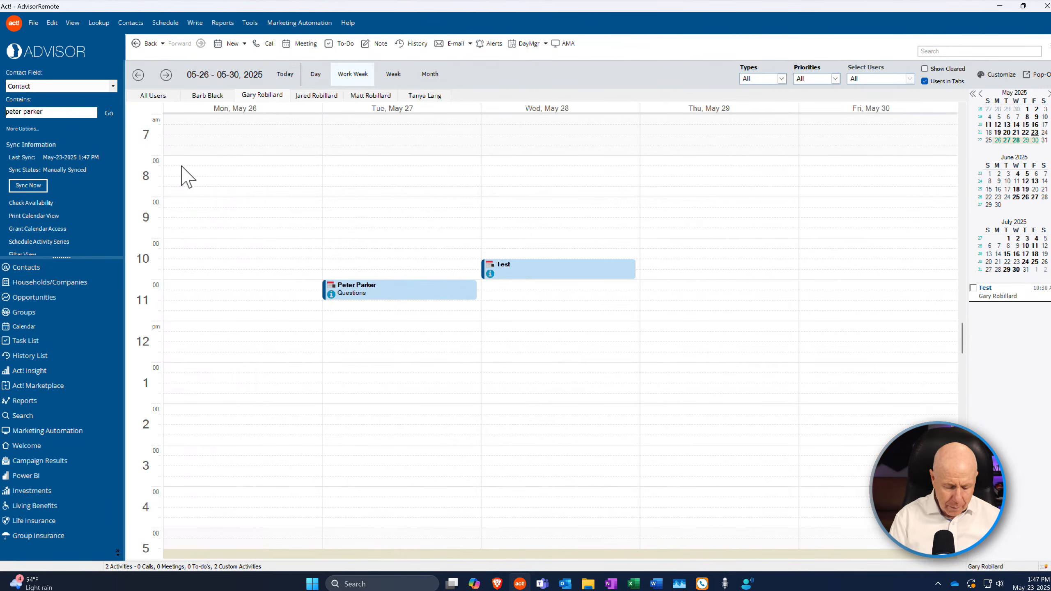
left_click(181, 166)
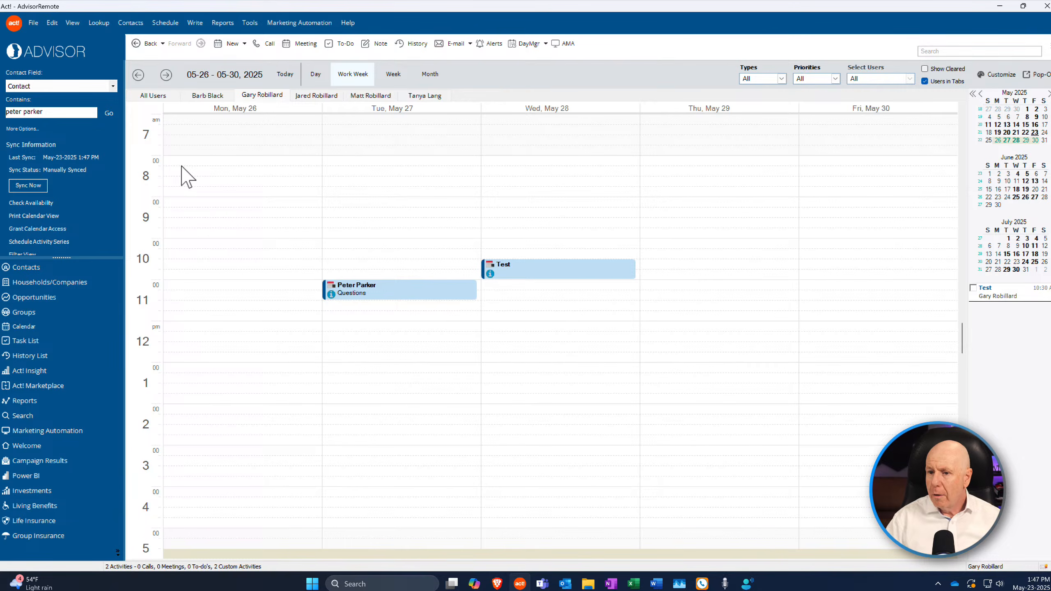
double_click(509, 272)
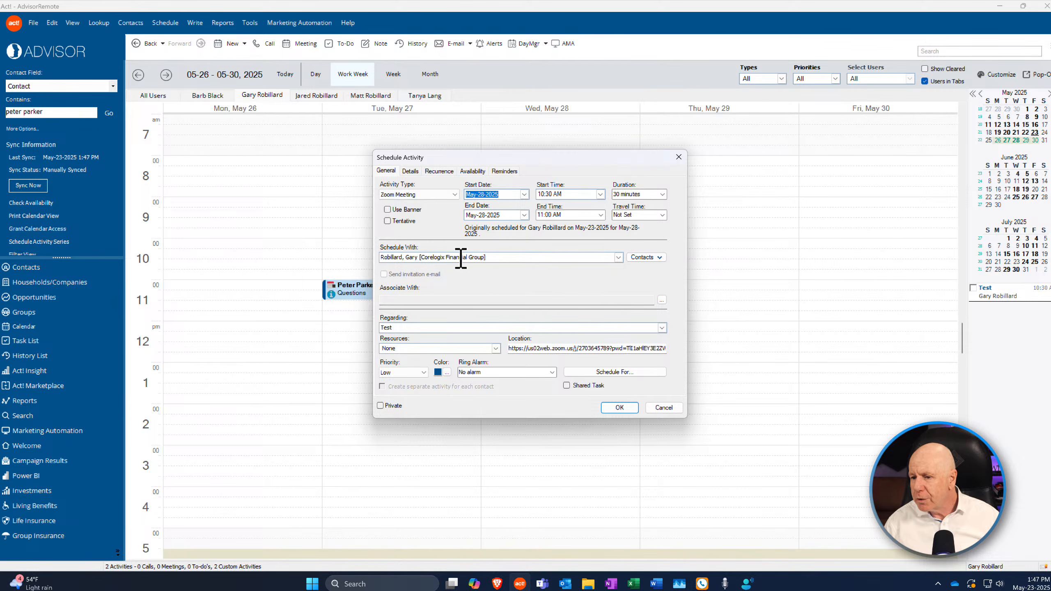
left_click(417, 171)
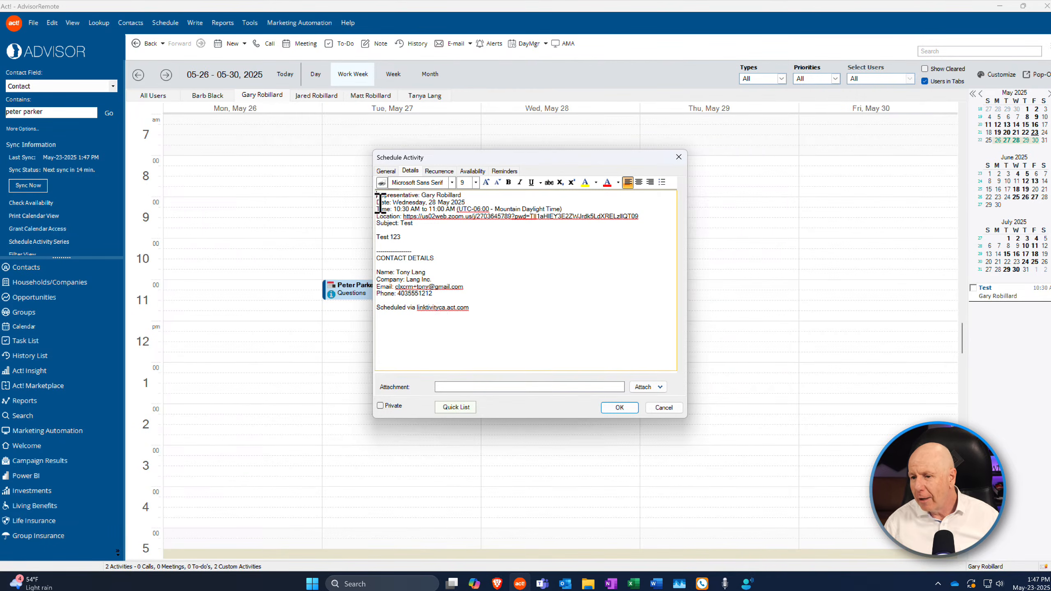
left_click(385, 170)
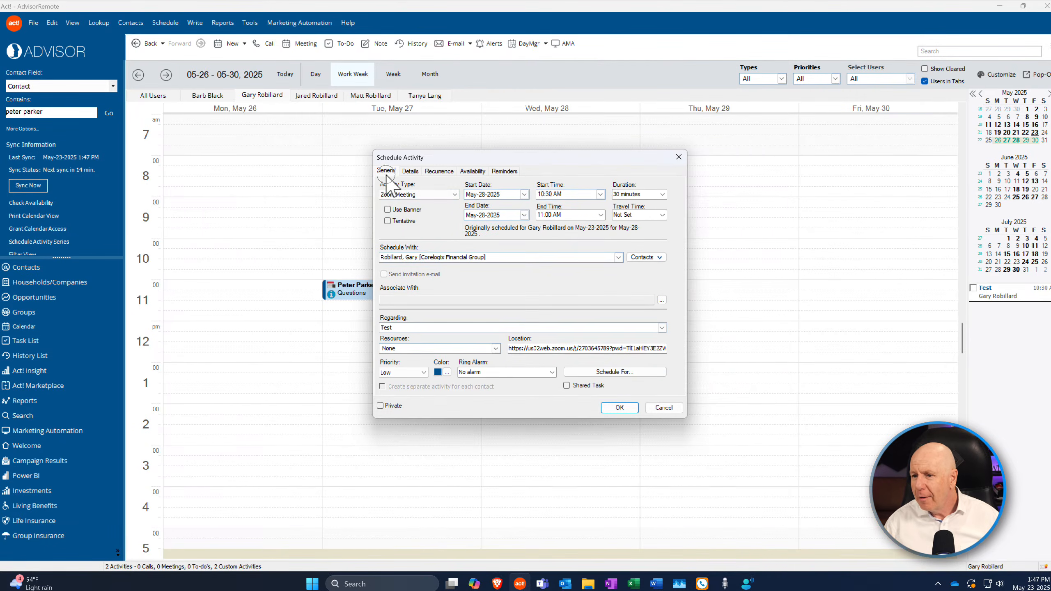
left_click(627, 409)
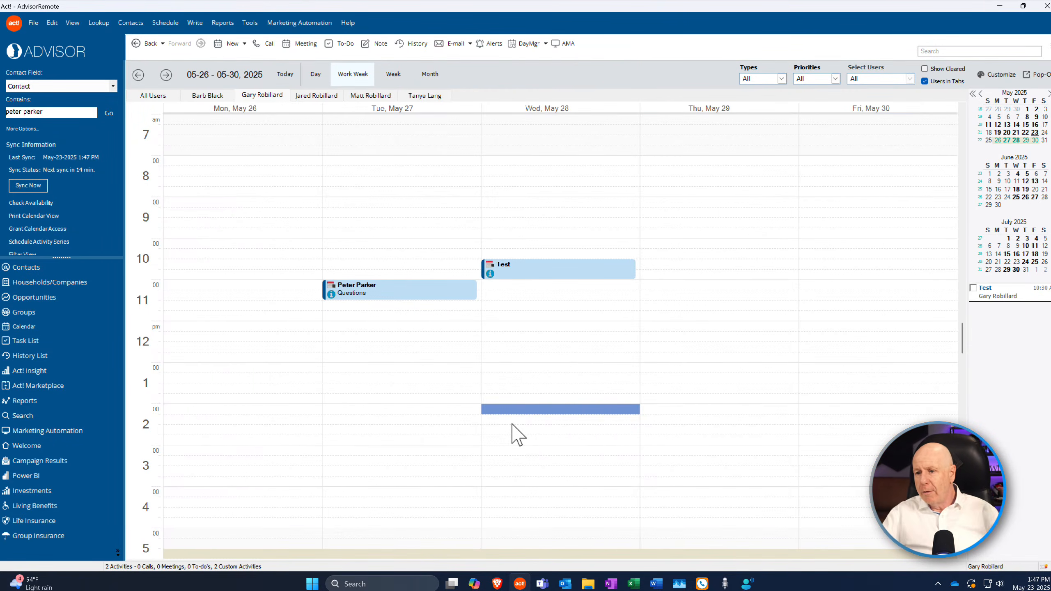
On the Mac's web version, open the current contact's record and call their mobile number
key("ctrl+Left")
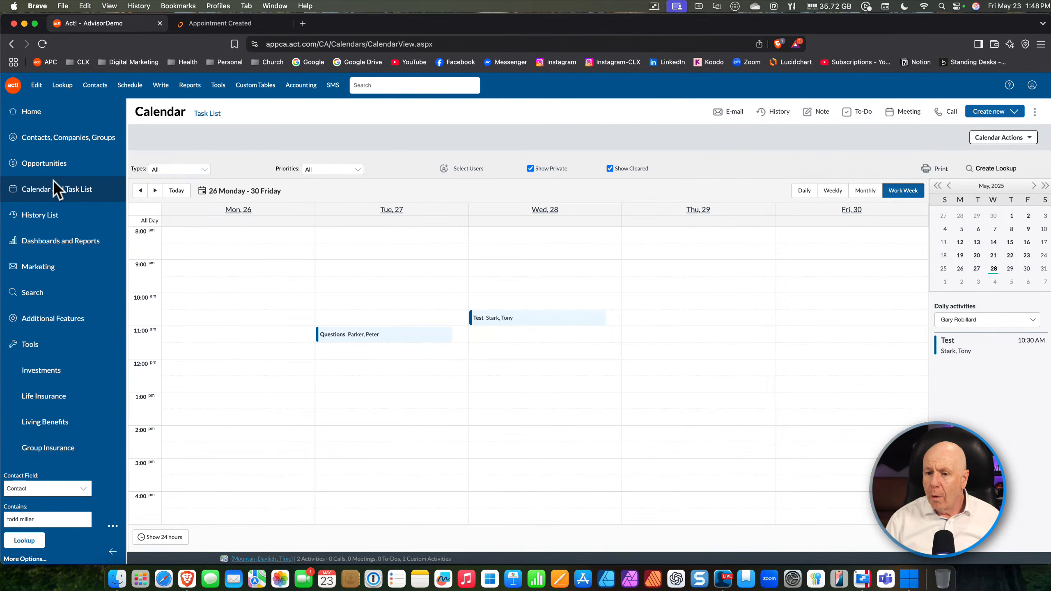
left_click(54, 137)
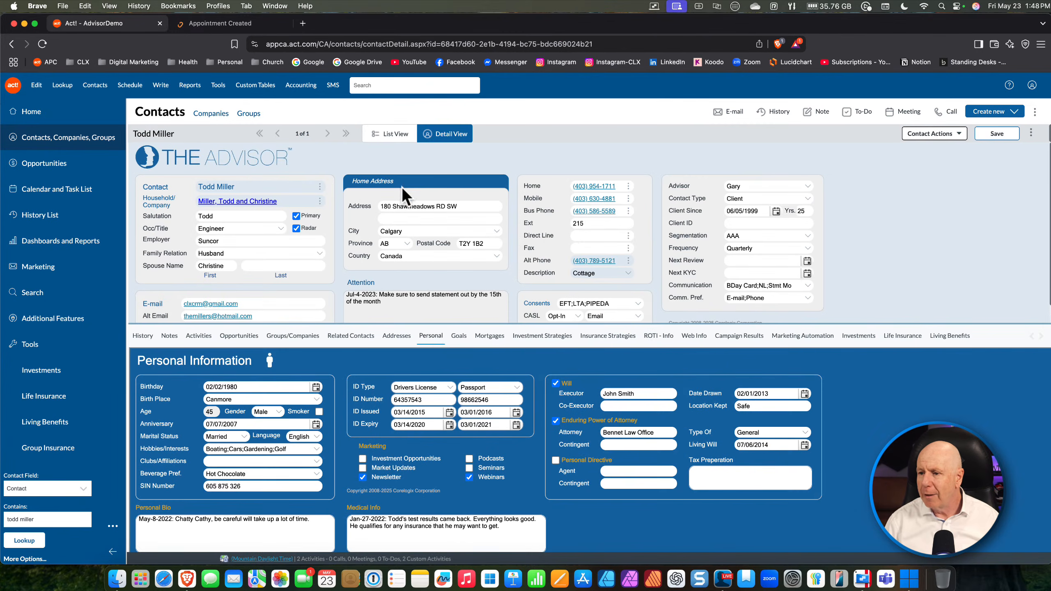
left_click(595, 199)
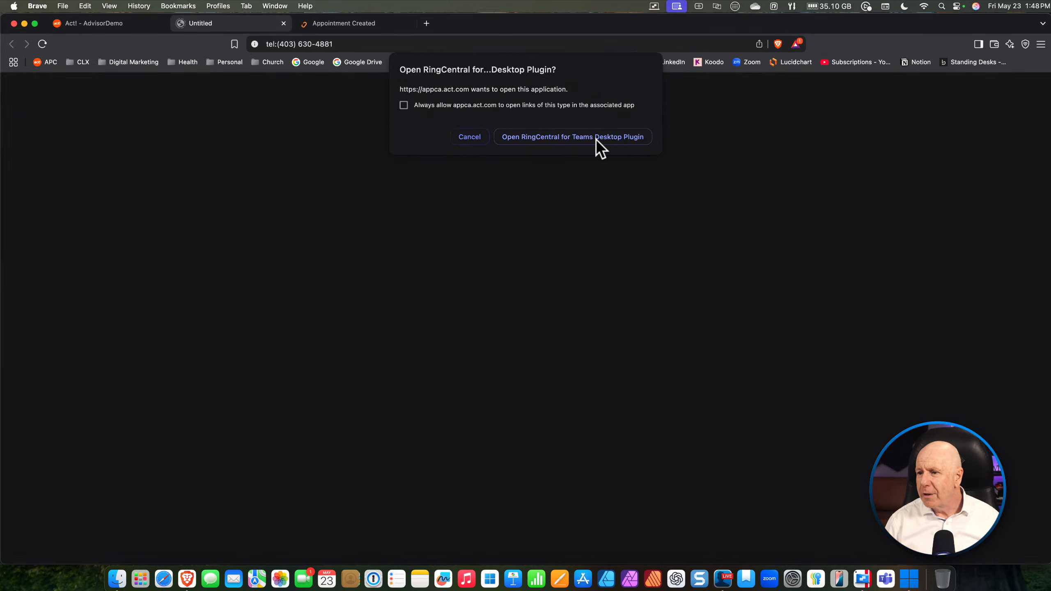
left_click(469, 137)
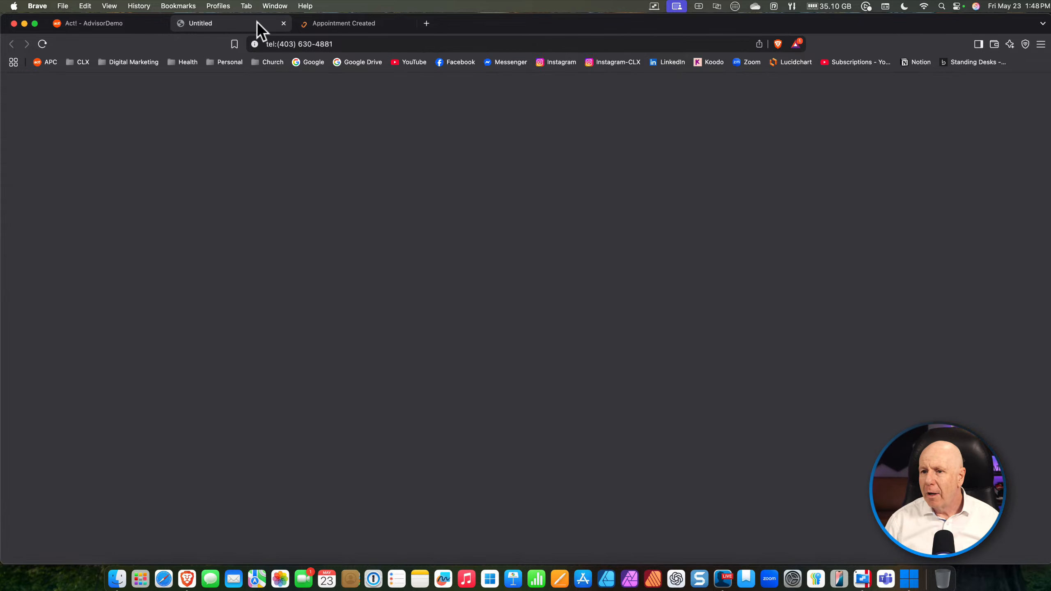
left_click(124, 24)
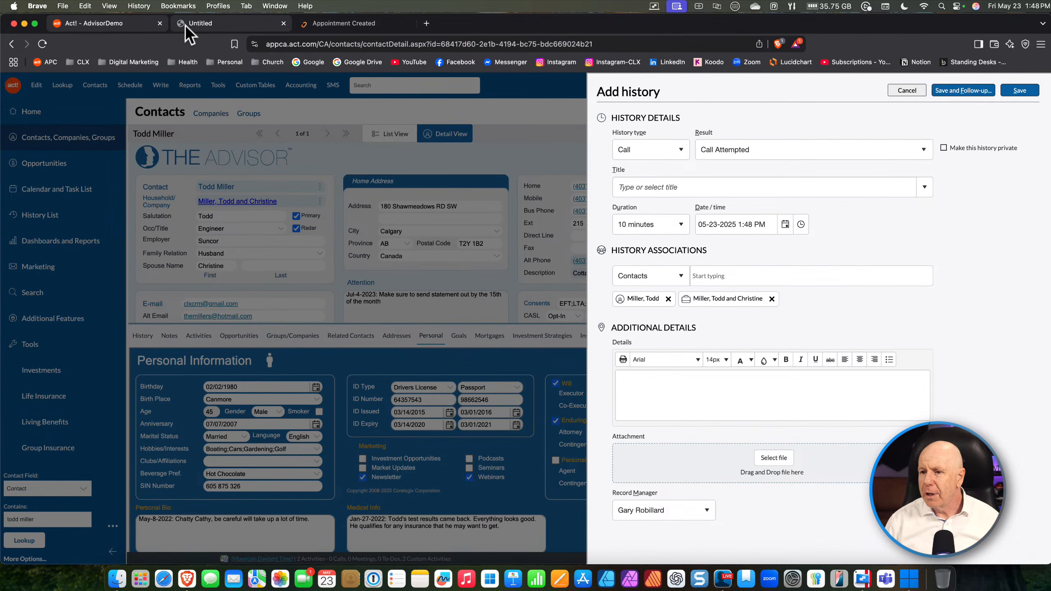
left_click(283, 23)
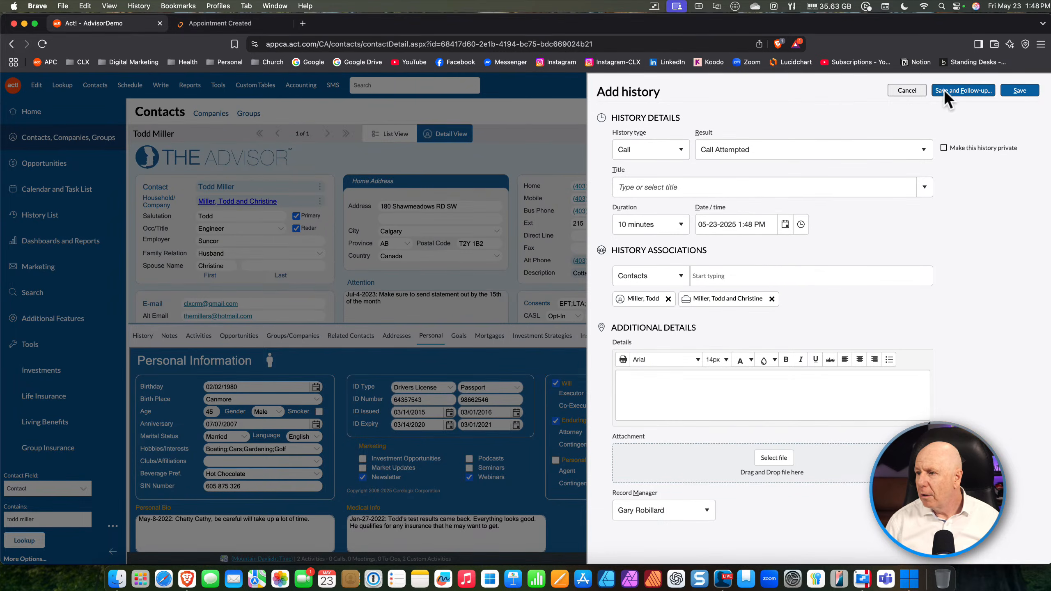
left_click(908, 91)
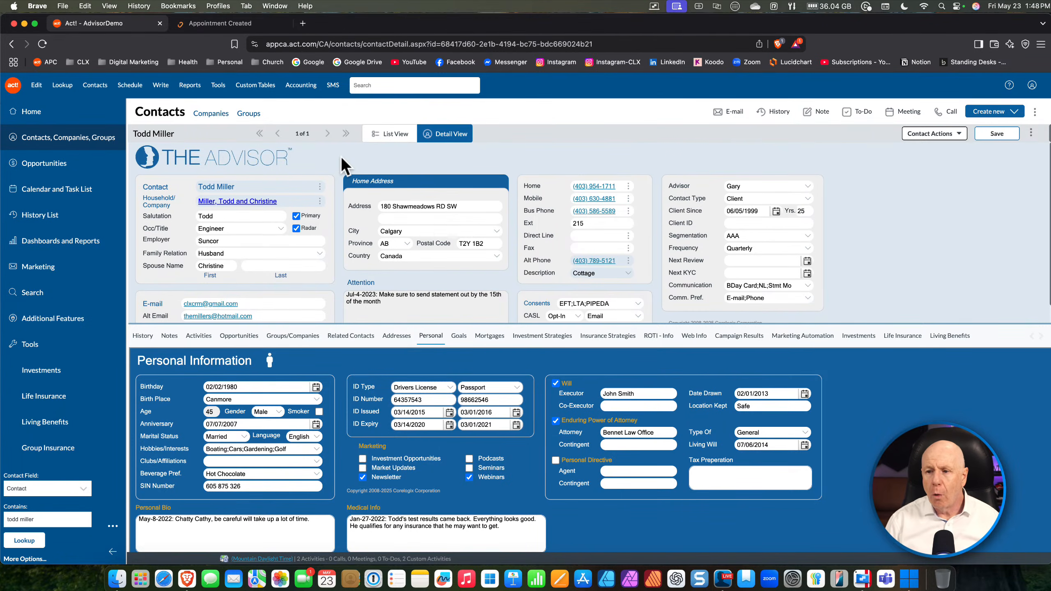
left_click(503, 336)
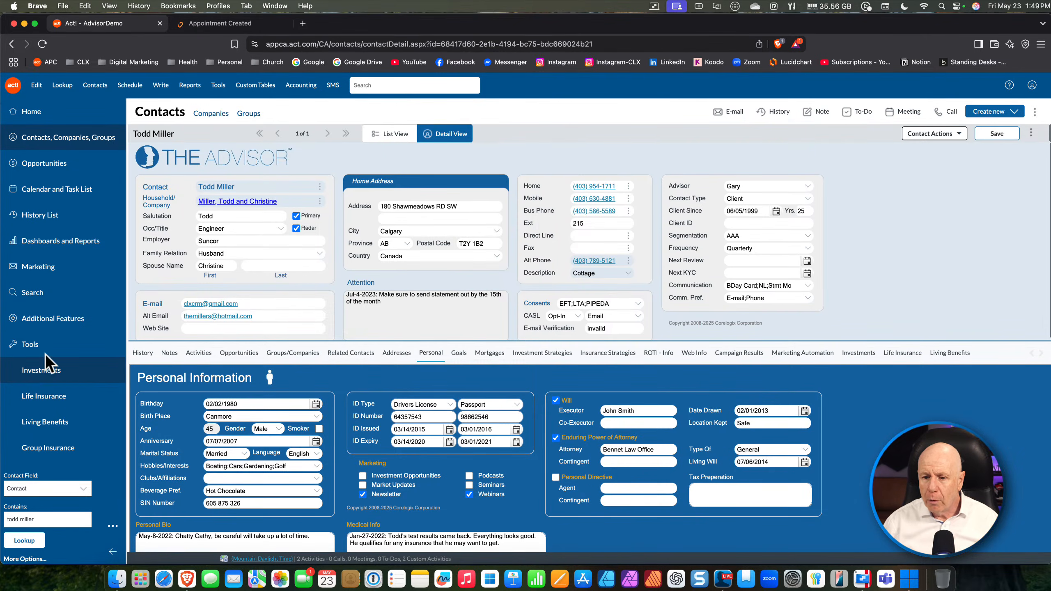
Go to Additional Features > Online Appointment Scheduling and select the 30-minute personal calendar
left_click(47, 323)
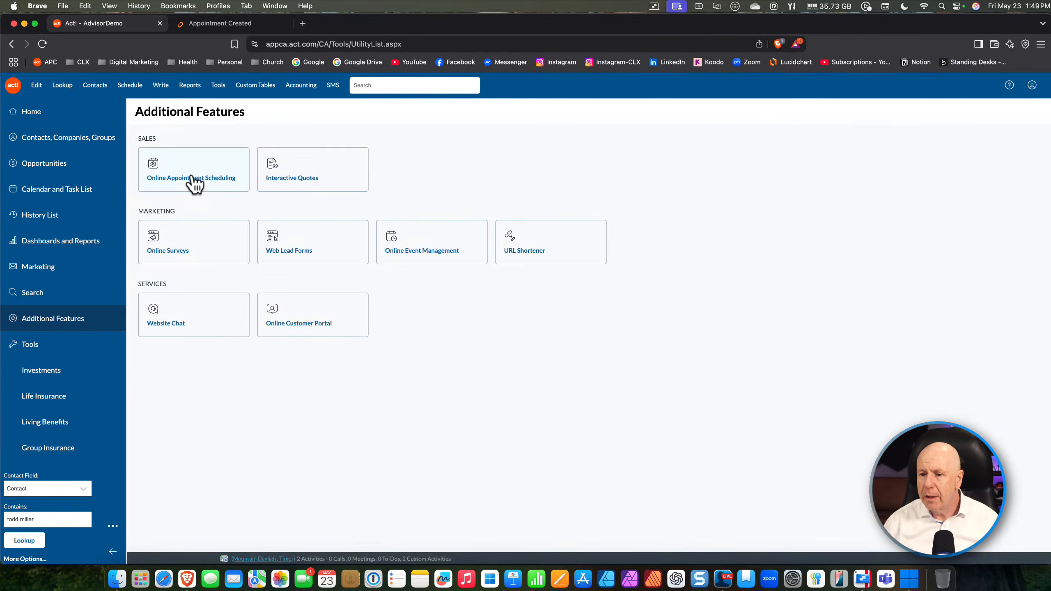
left_click(191, 177)
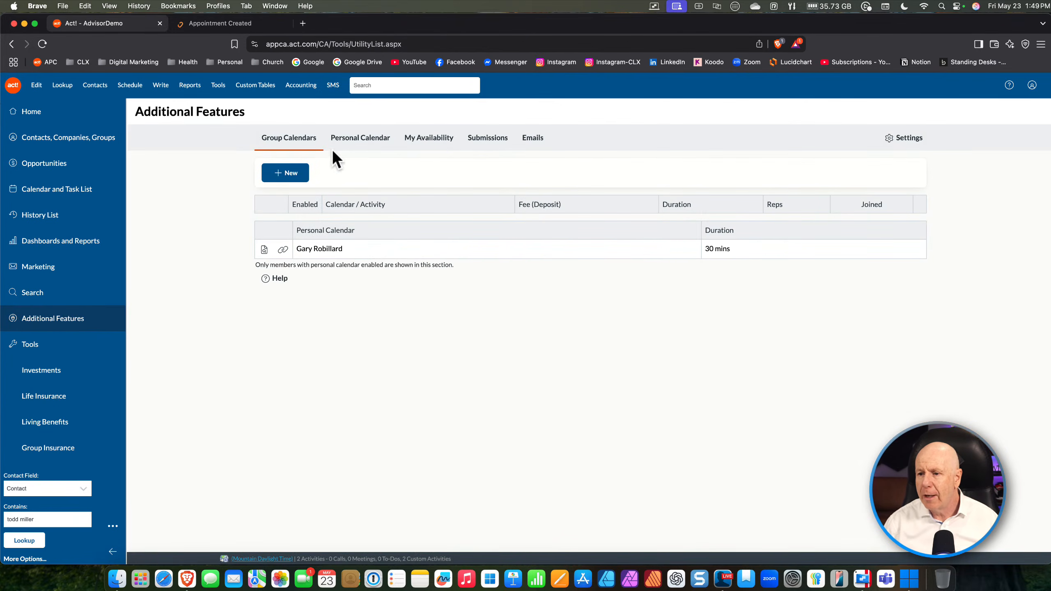
left_click(343, 144)
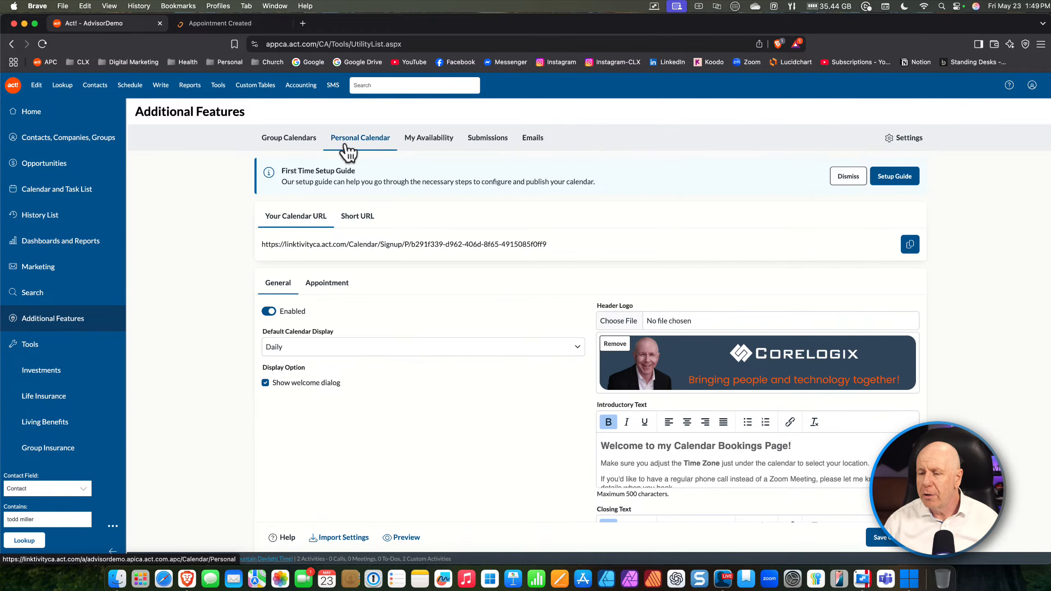
left_click(306, 142)
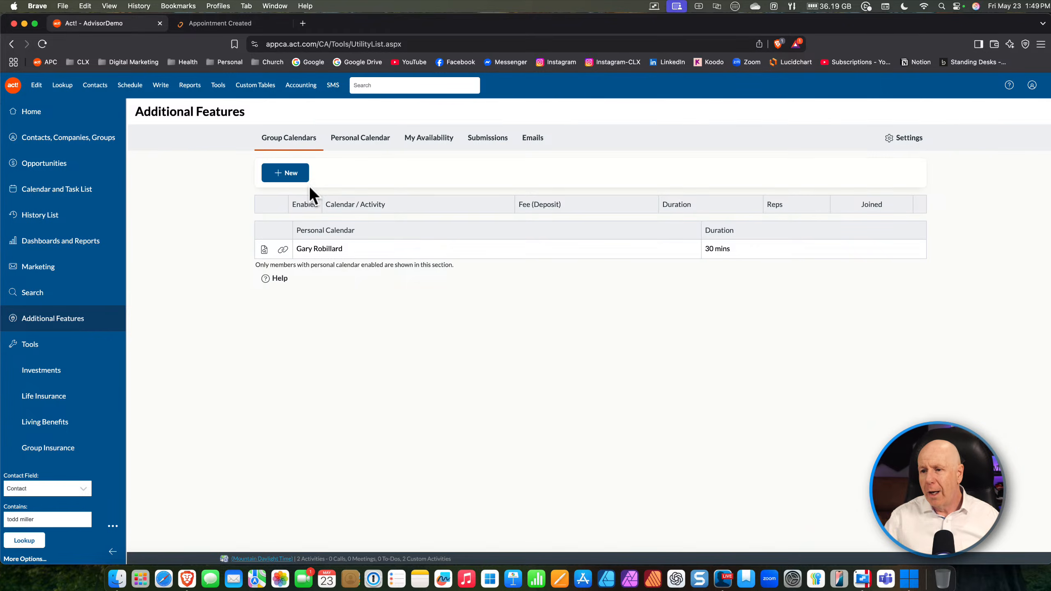
Open Personal Calendar settings, view its short and full booking URLs, and review the introductory and closing text
left_click(371, 143)
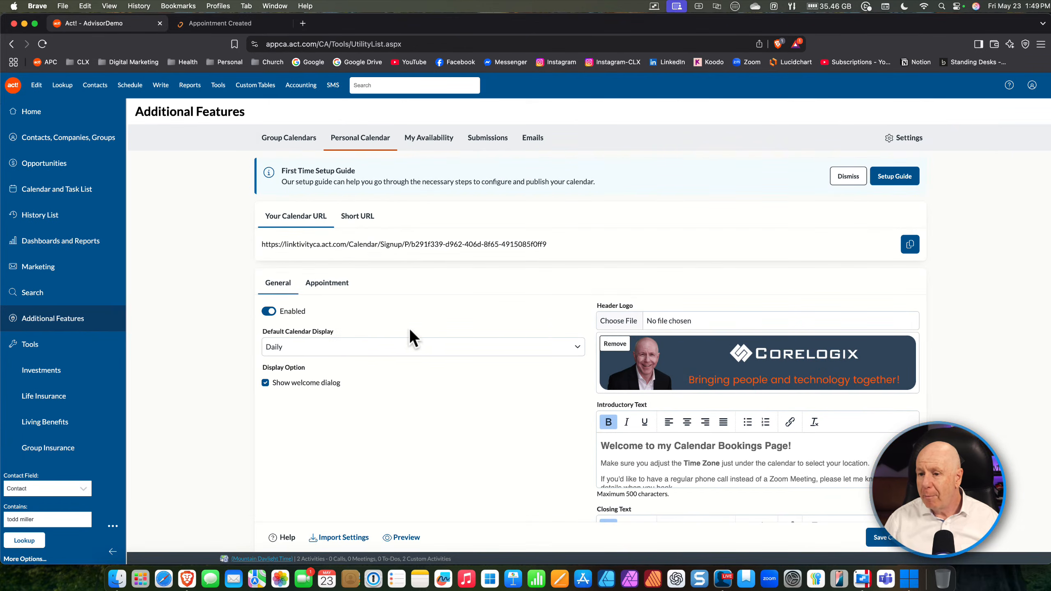
left_click(357, 218)
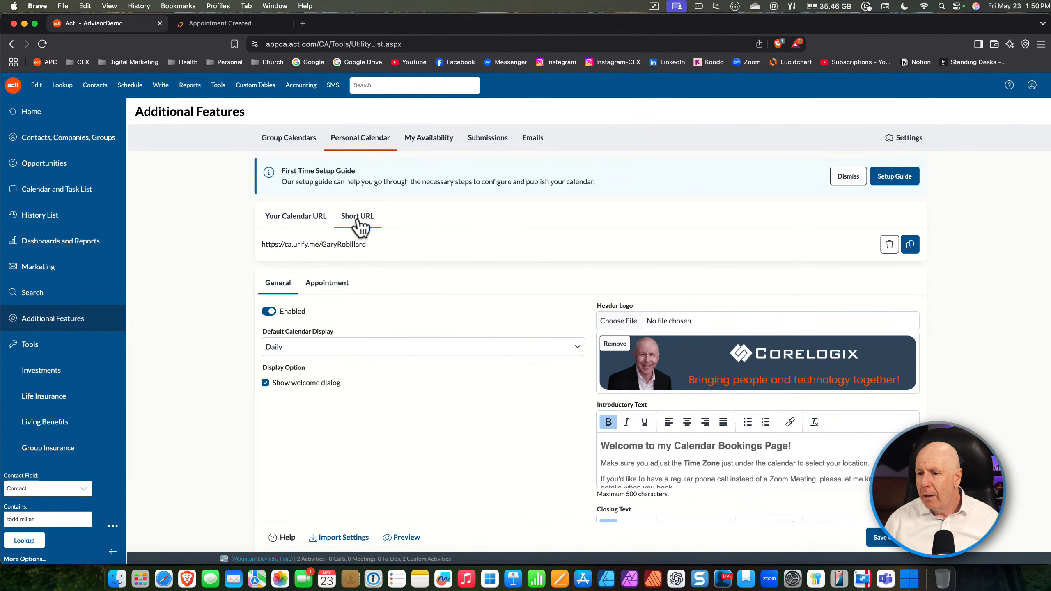
left_click(318, 219)
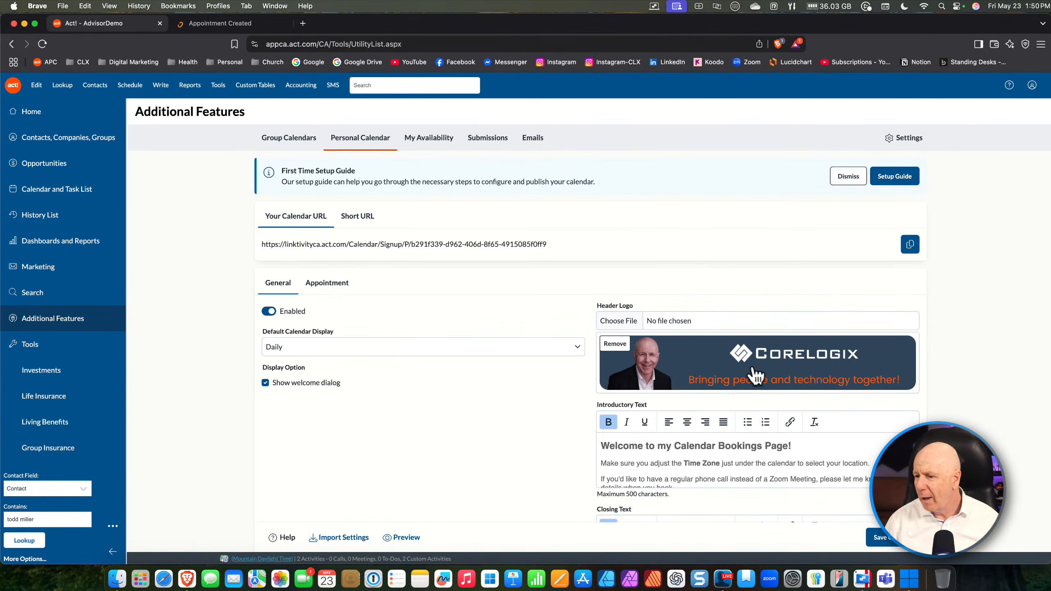
scroll(770, 393, "down", 3)
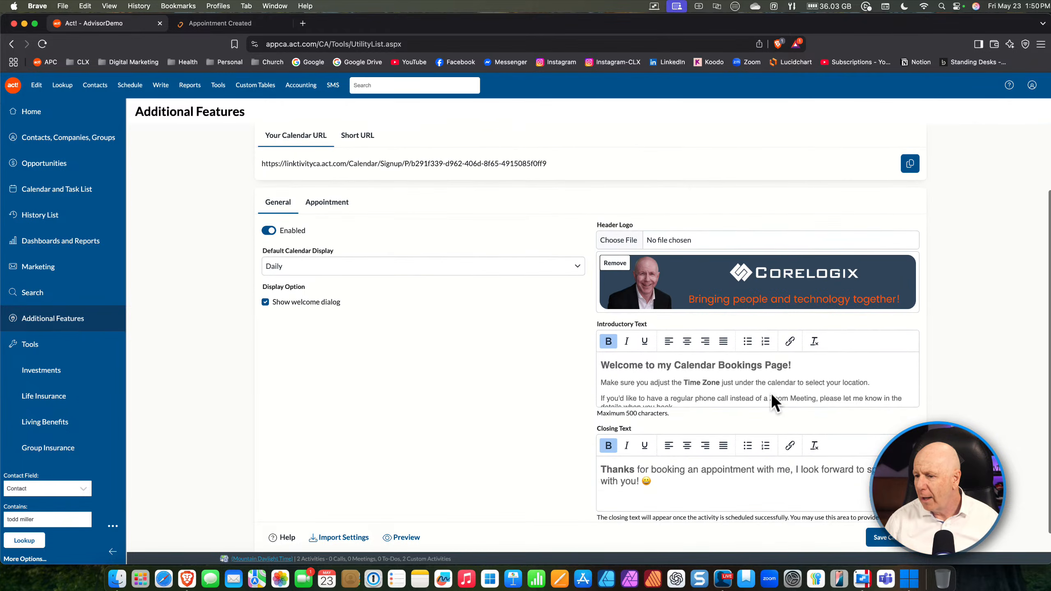
scroll(676, 377, "down", 2)
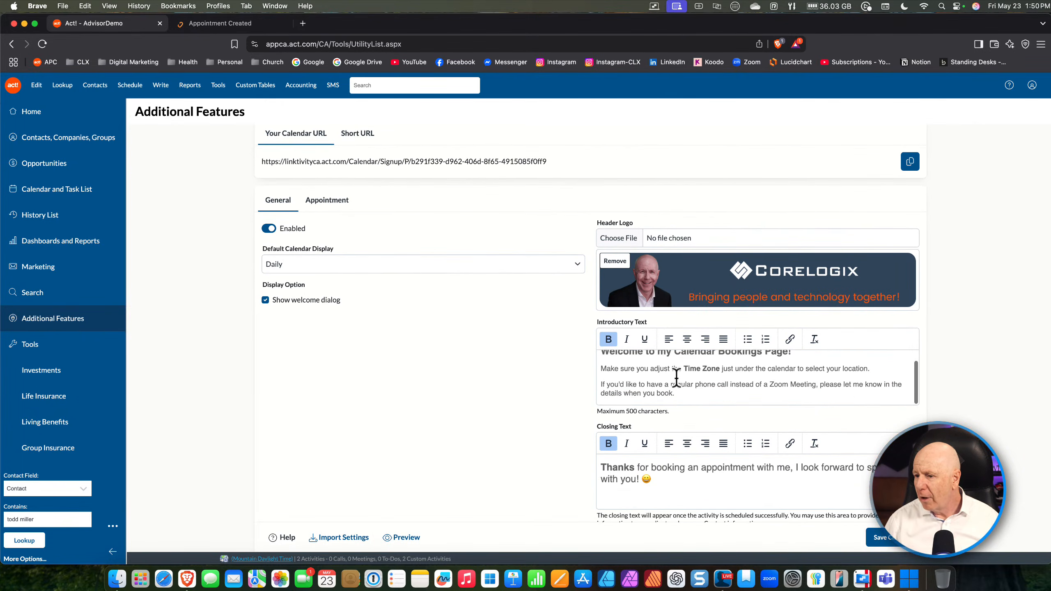
scroll(682, 383, "down", 1)
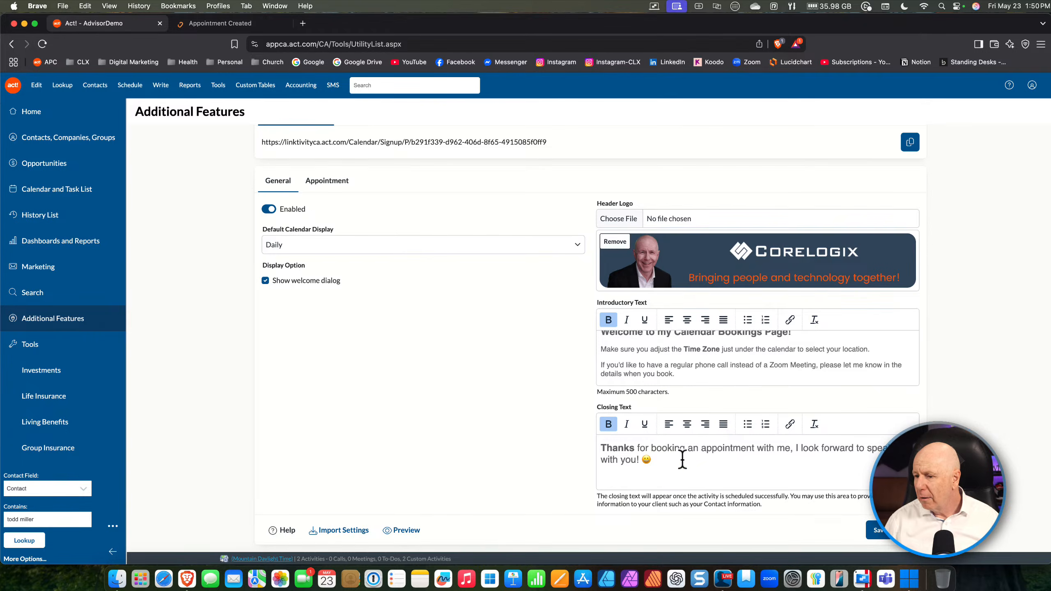
scroll(290, 234, "up", 3)
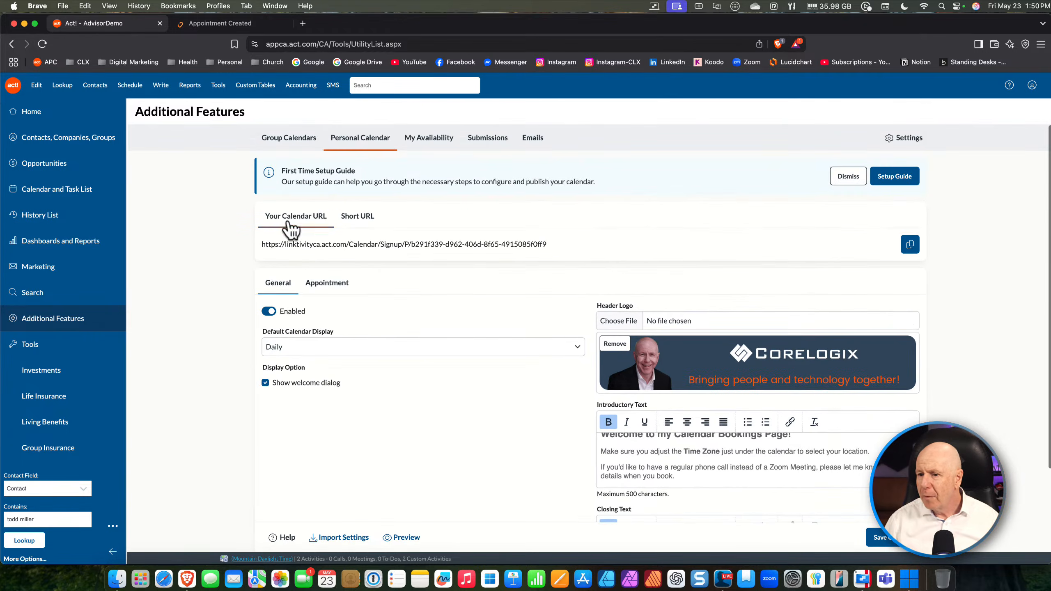
On the Appointment tab, set Extended Meeting to 60 minutes (2 slots) and save the changes
left_click(326, 290)
scroll(412, 289, "down", 3)
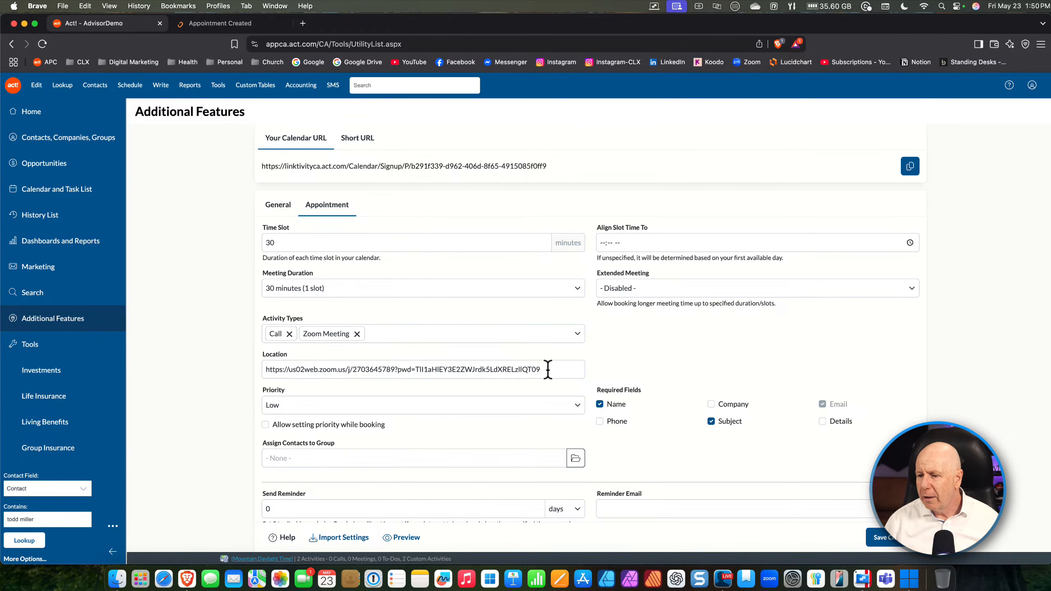
scroll(501, 369, "down", 2)
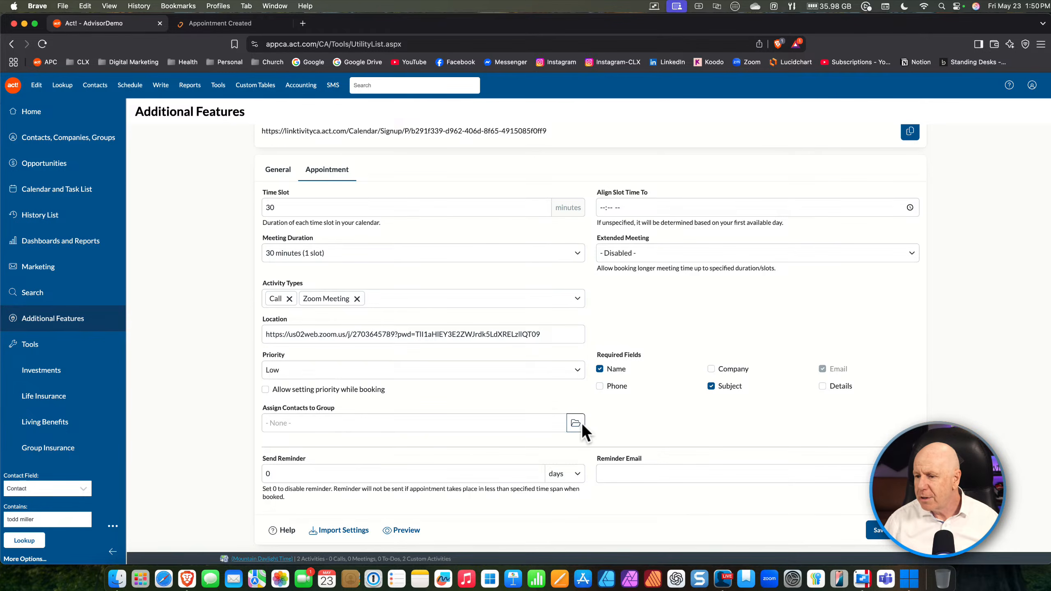
scroll(620, 386, "up", 1)
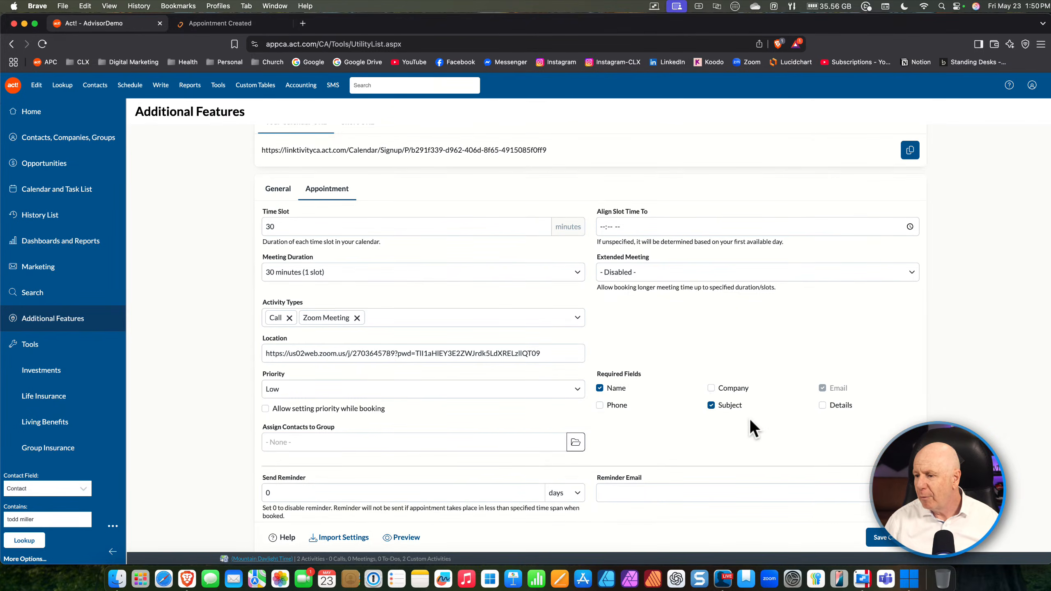
scroll(740, 366, "up", 5)
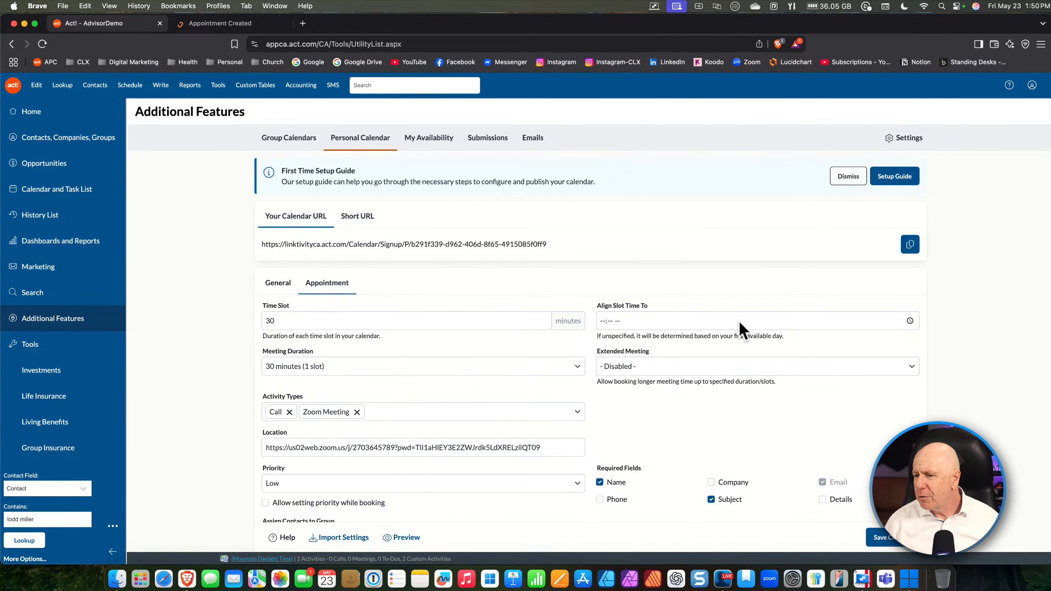
left_click(640, 366)
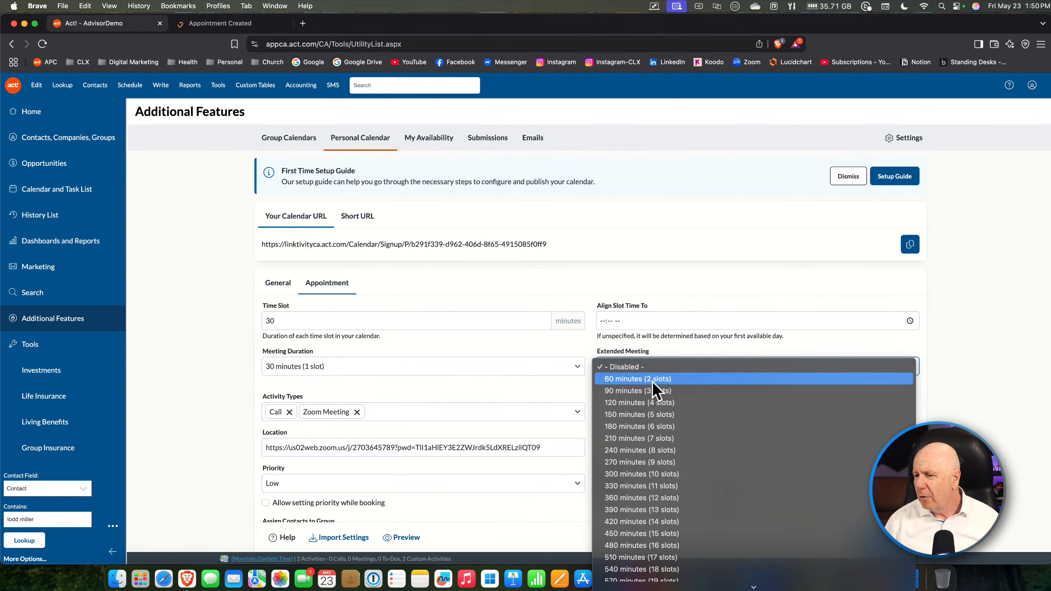
left_click(651, 381)
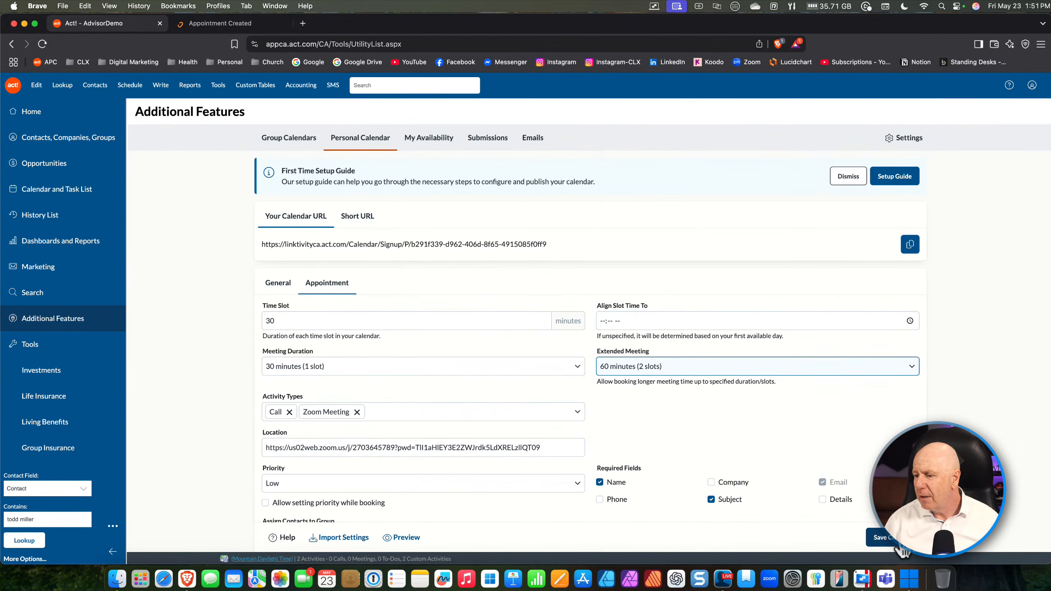
left_click(886, 538)
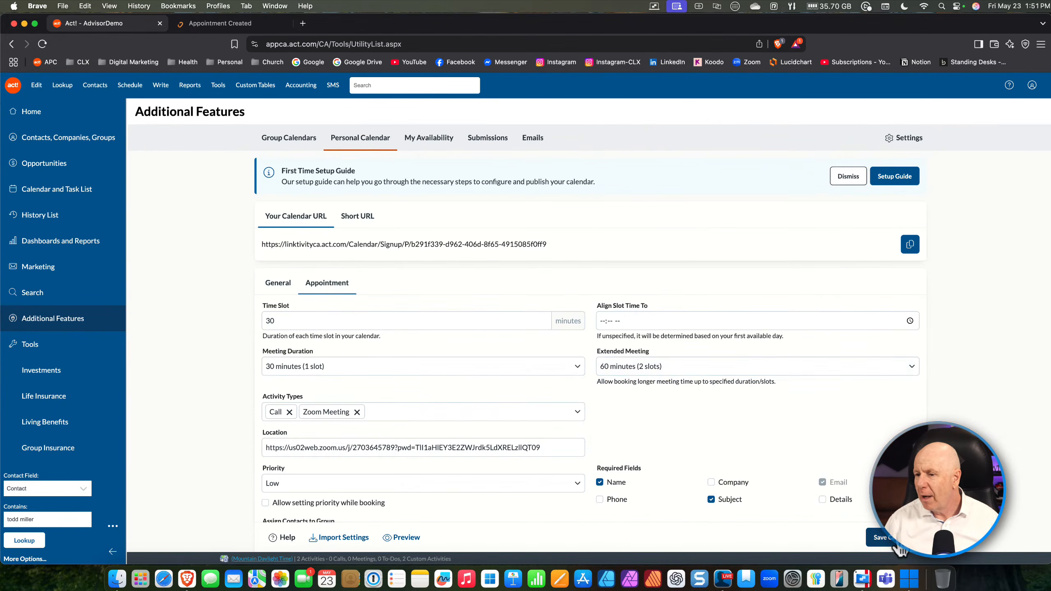
In My Availability, apply 10:00 AM–04:00 PM hours to Monday through Friday, keeping Friday available
left_click(430, 141)
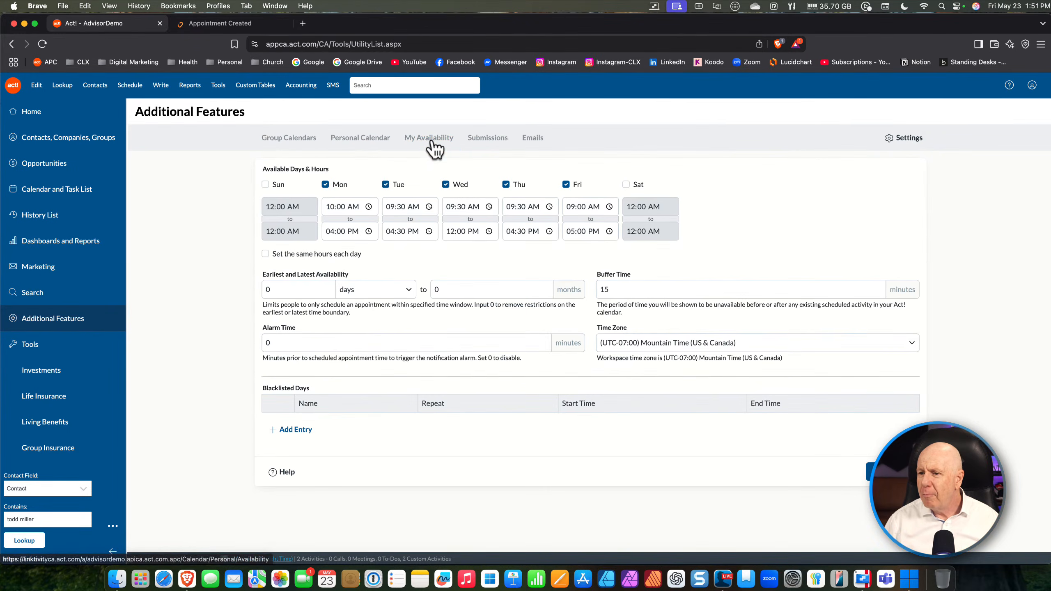
left_click(266, 254)
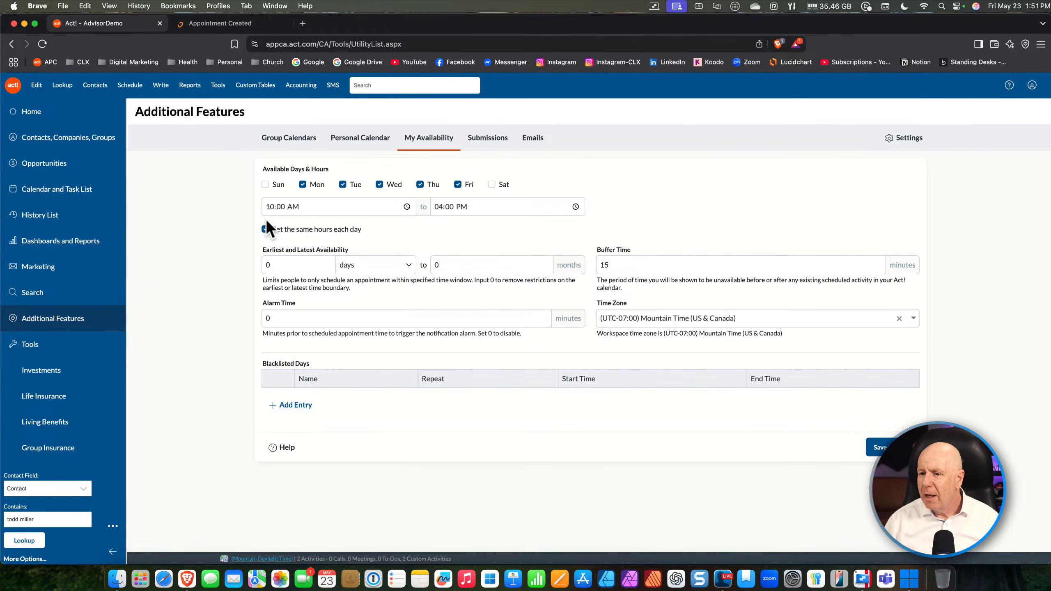
left_click(265, 229)
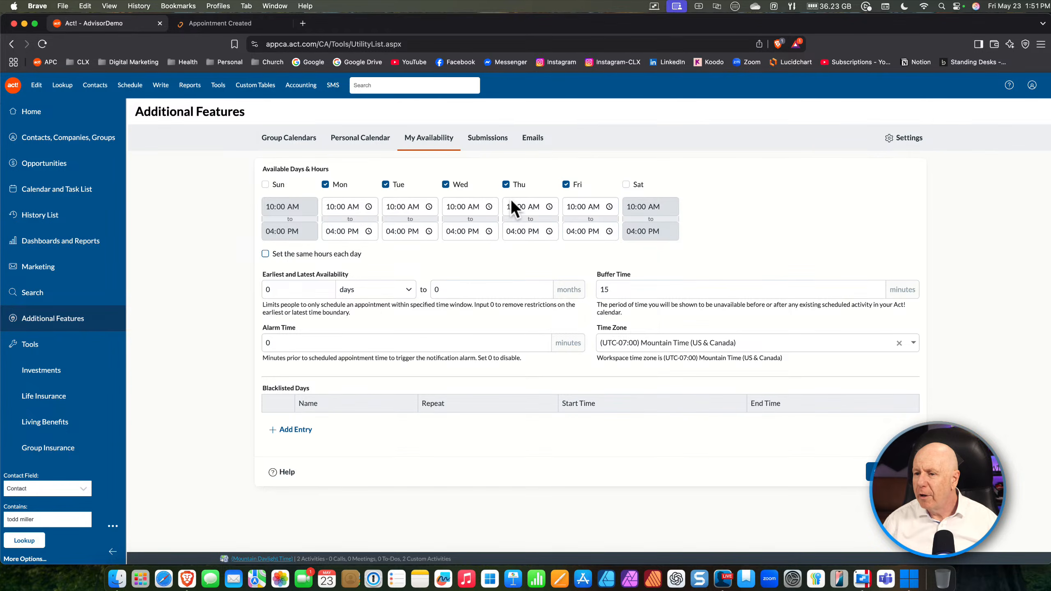
left_click(566, 183)
left_click(566, 183)
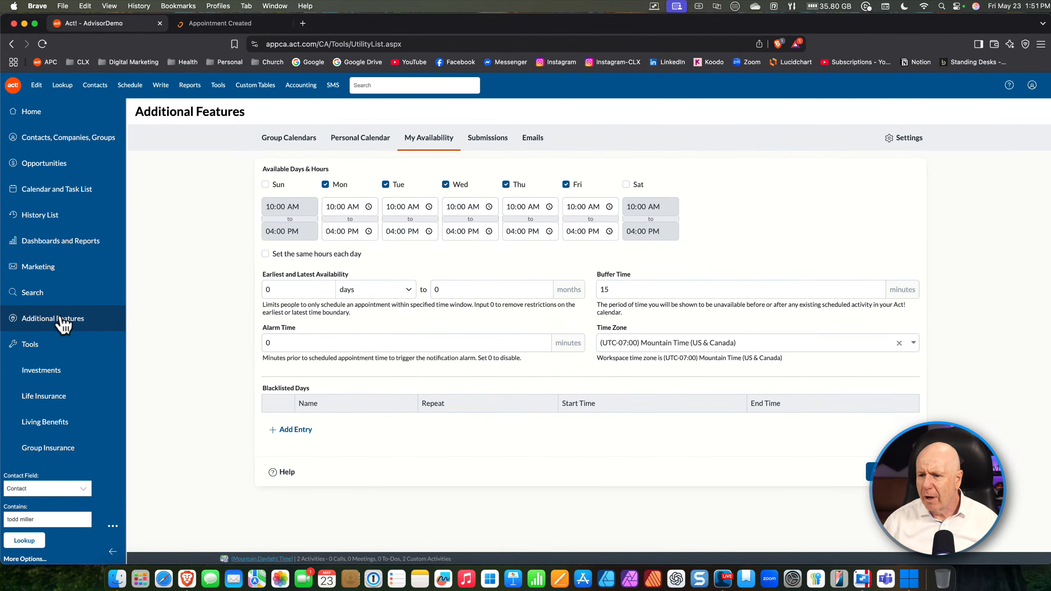
Recheck the Personal Calendar and My Availability tabs, then return to the Additional Features overview
left_click(350, 139)
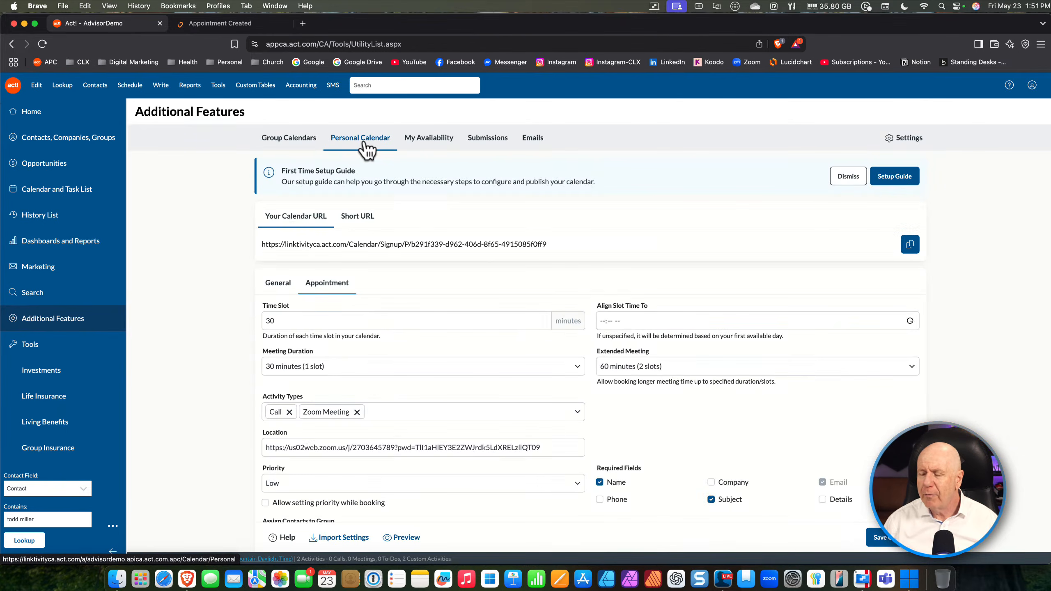
left_click(424, 140)
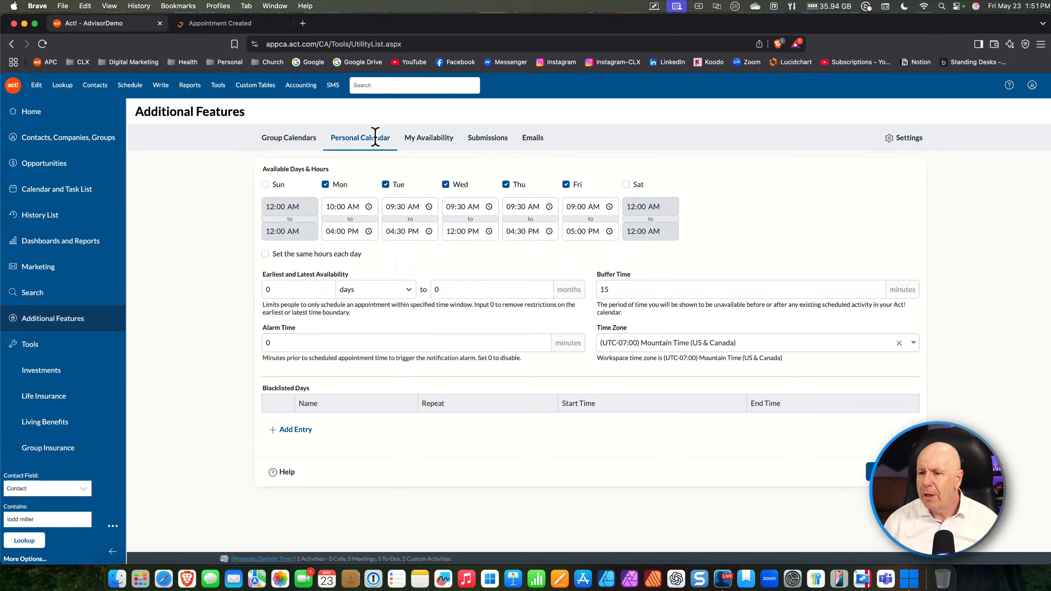
left_click(366, 140)
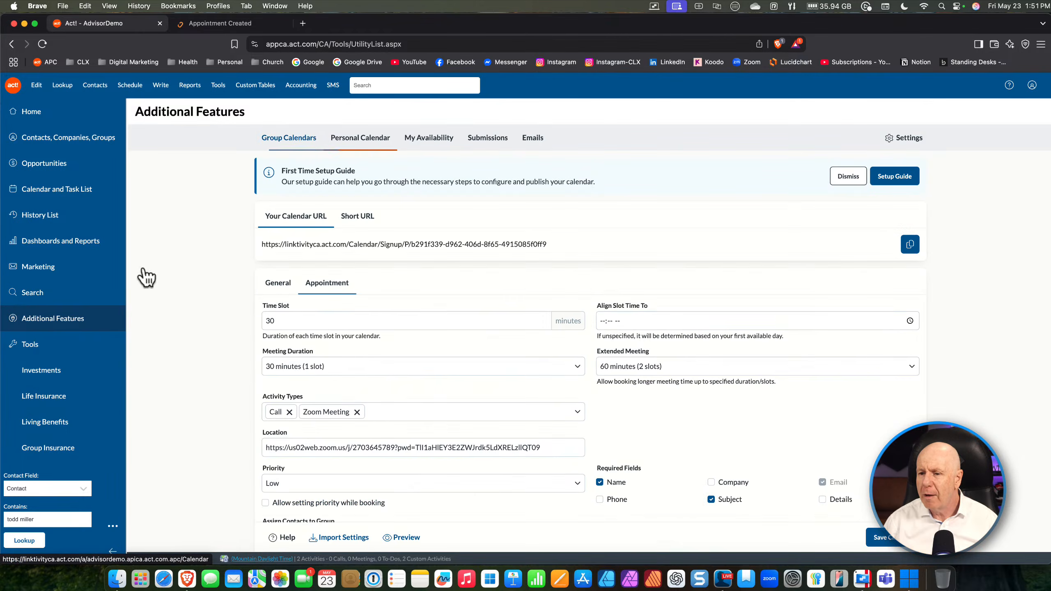
left_click(41, 318)
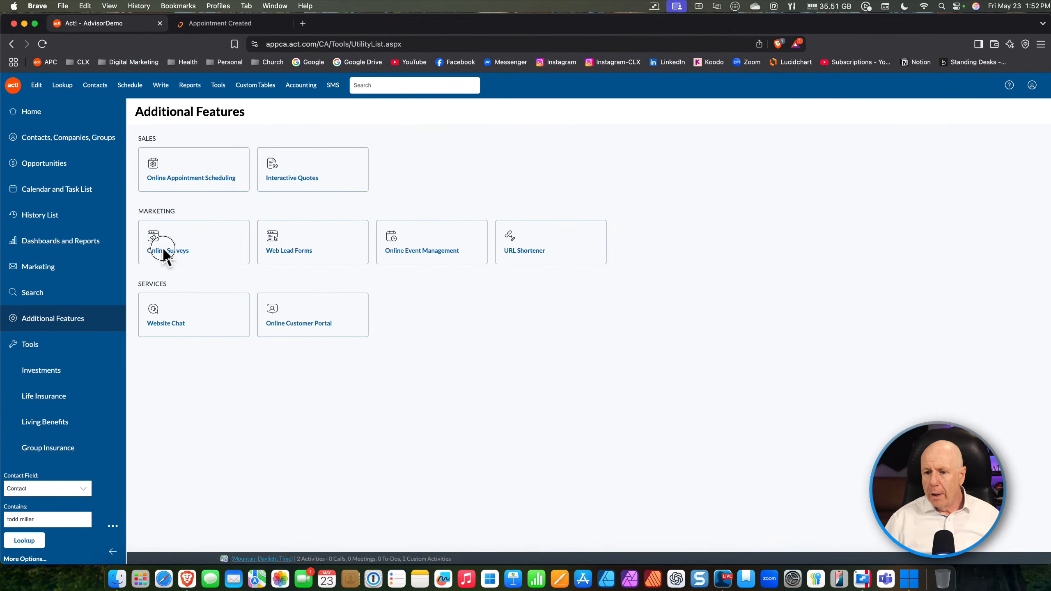
Glance at Online Surveys, then reopen the Personal Calendar settings showing its short and full booking URLs
left_click(164, 250)
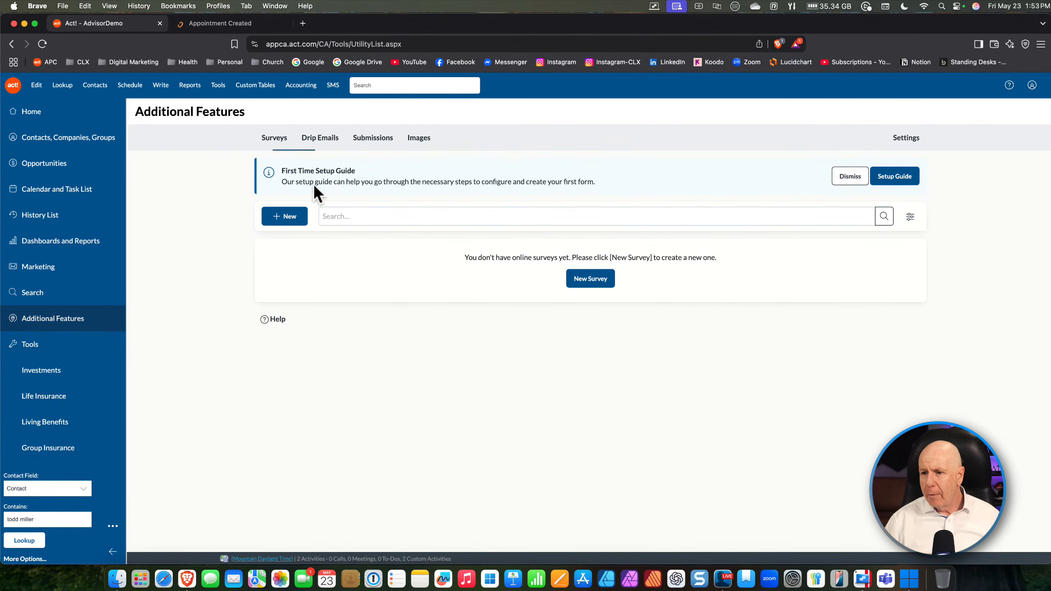
left_click(74, 326)
left_click(197, 182)
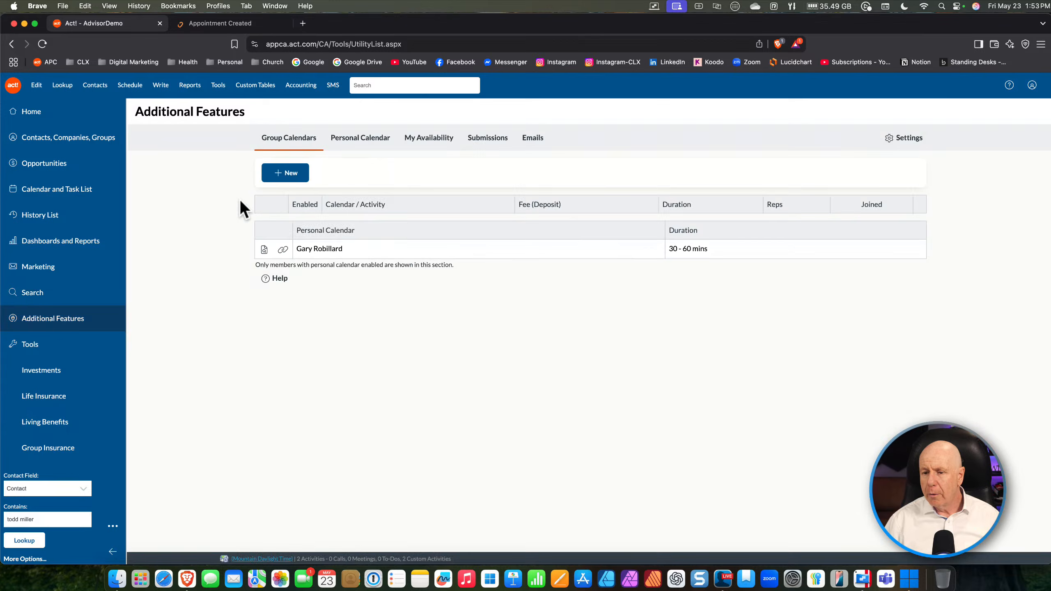
left_click(344, 144)
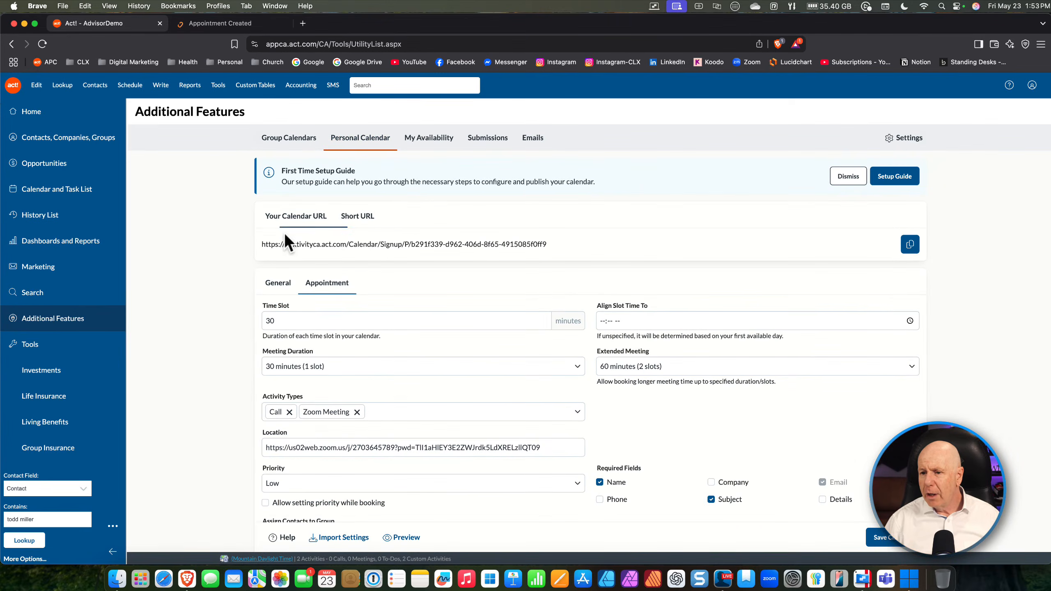
left_click(366, 219)
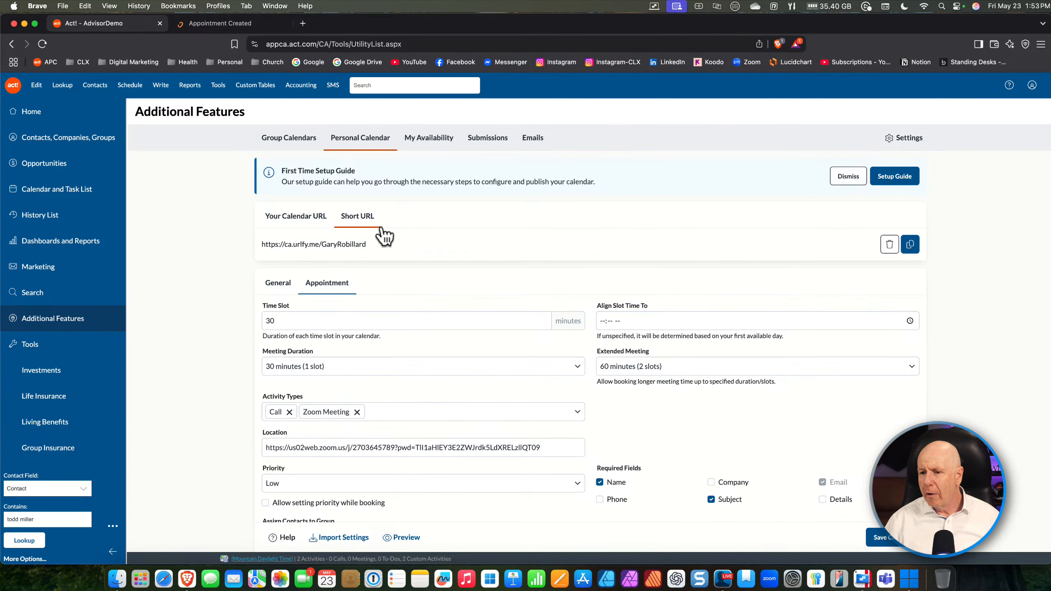
left_click(294, 219)
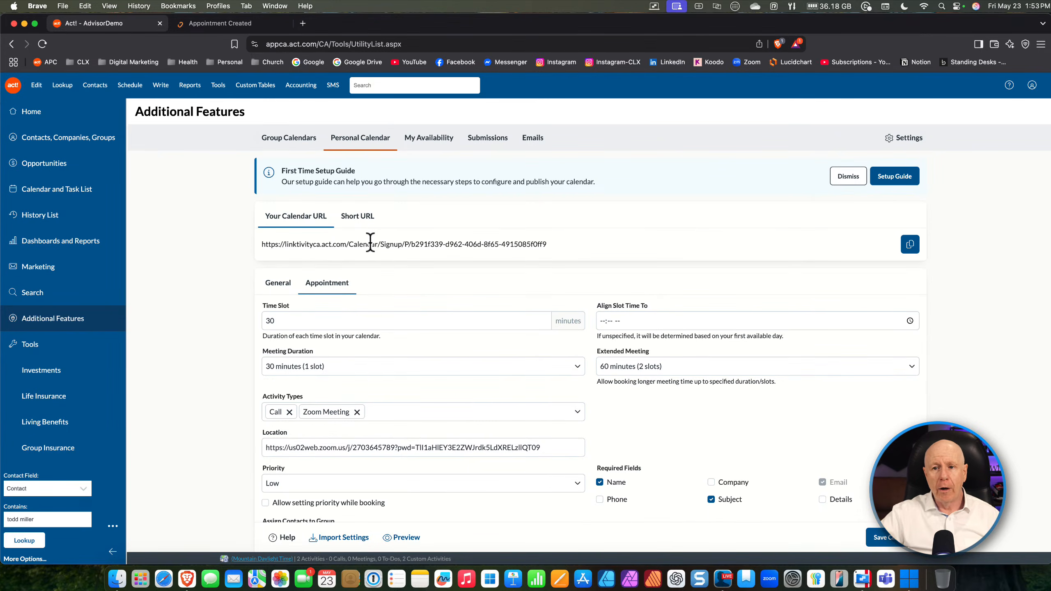
Paste the calendar booking URL into a new tab, load the public booking page, and dismiss the timezone notice
left_click(250, 23)
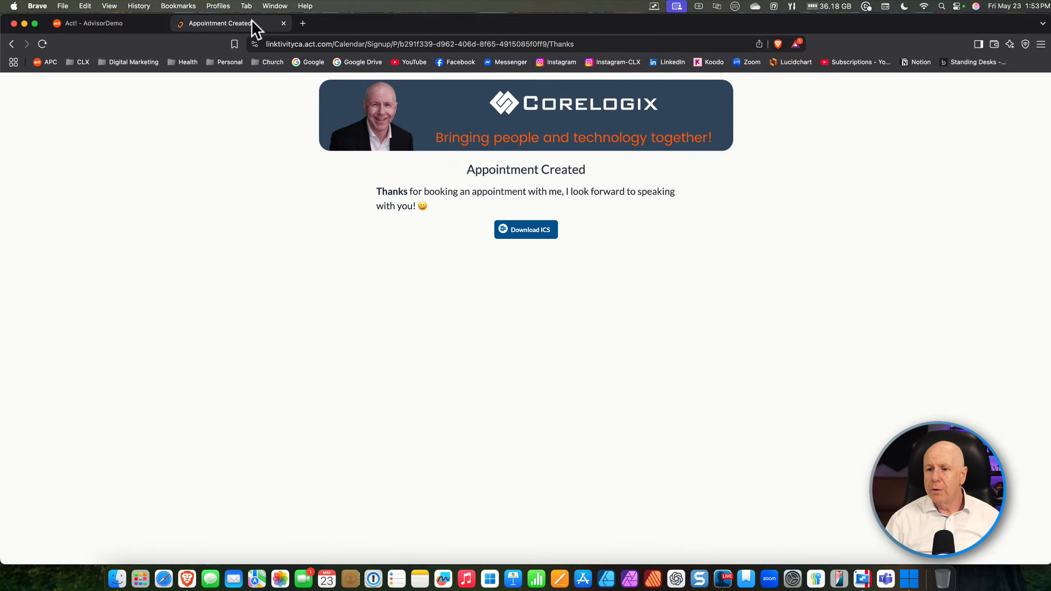
left_click(303, 23)
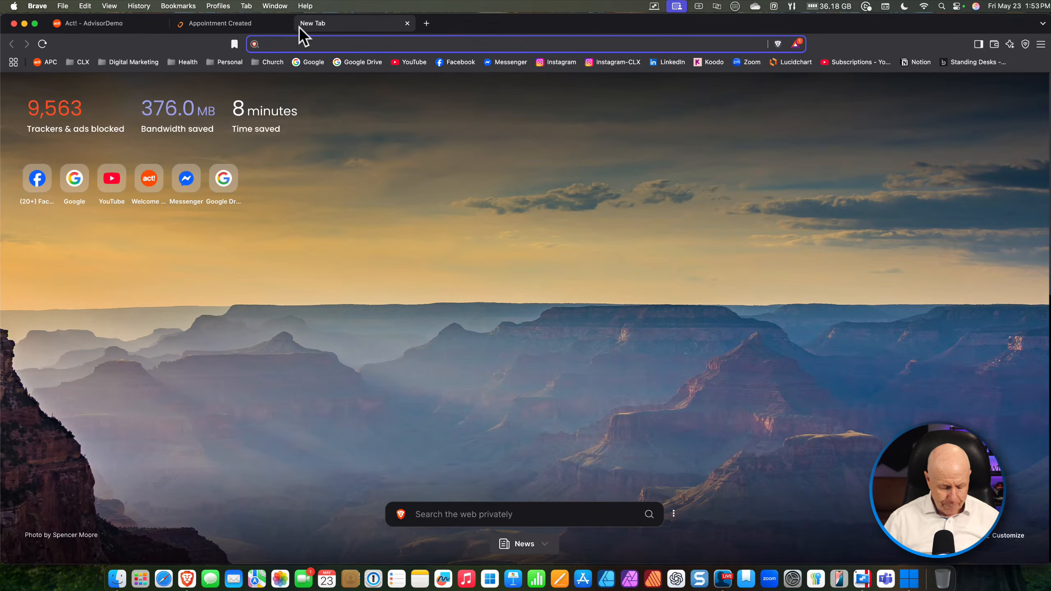
type("https://linktivityca.act.com/Calendar/Signup/P/b291f339-d962-406d-8f65-4915085f0ff9")
key("Return")
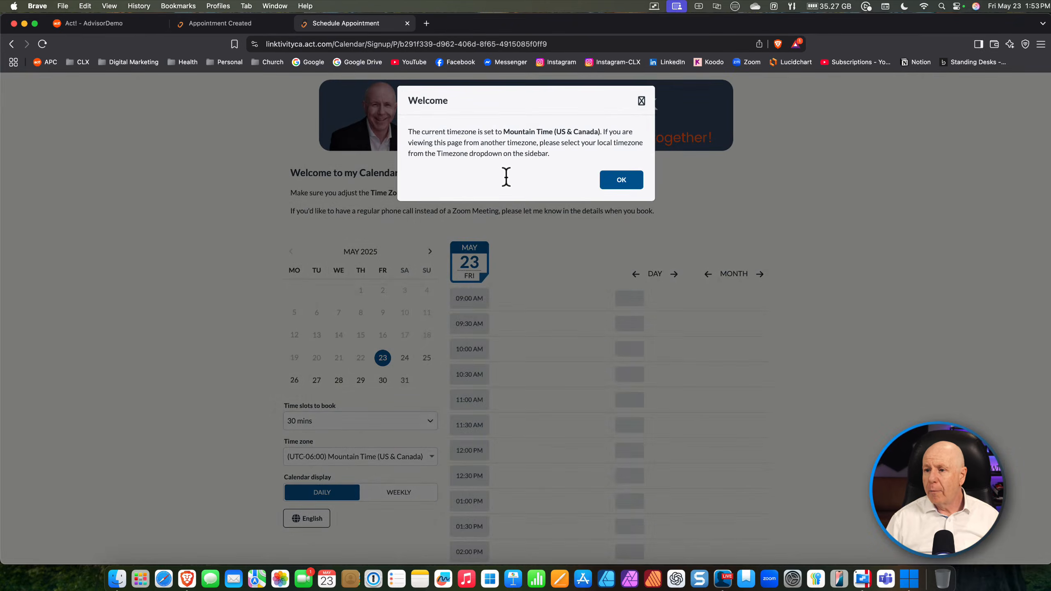
left_click(627, 182)
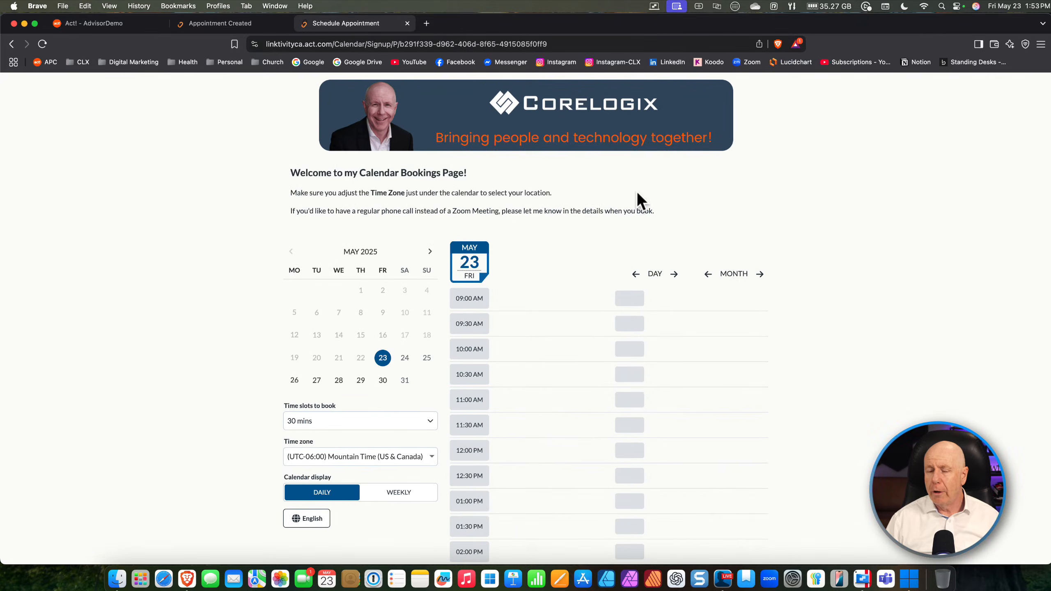
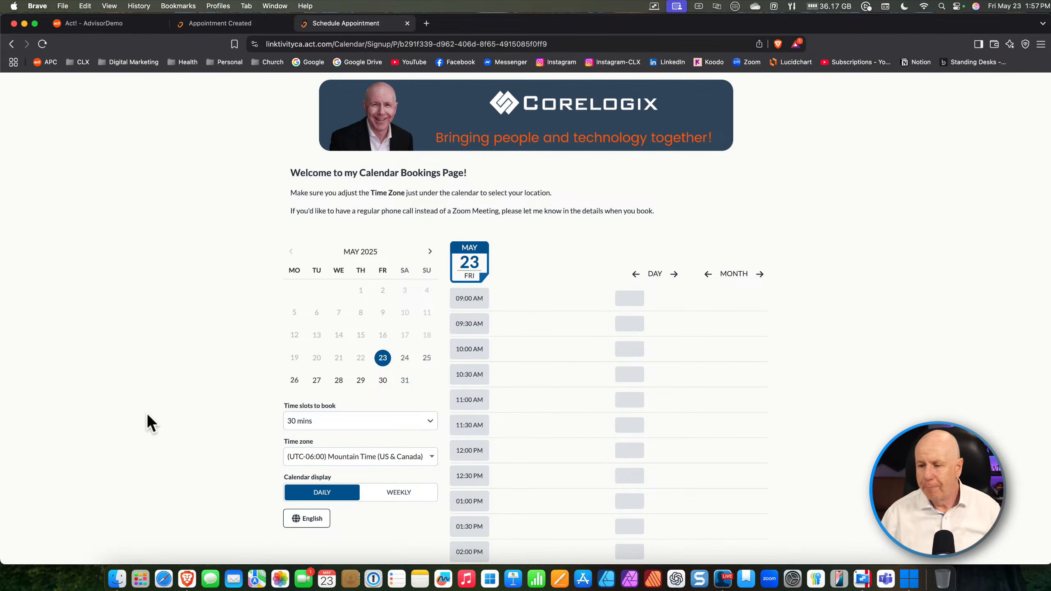
Scroll the May 23 daily view down to the afternoon slots starting at 3:00 PM
scroll(615, 365, "down", 5)
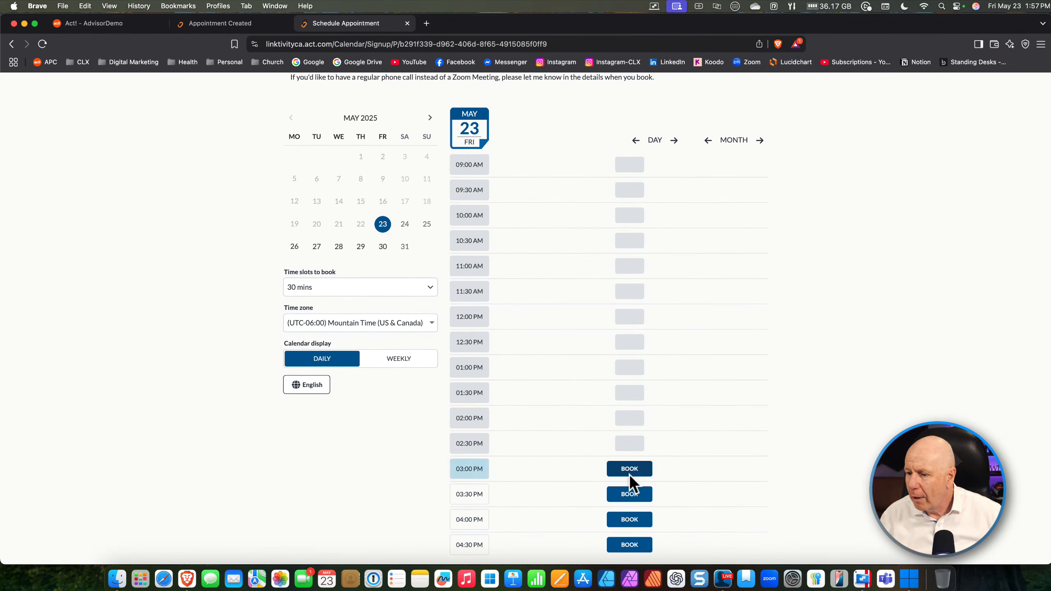
Book the 3:00–3:30 PM slot on 23 May, then return to the Act! calendar settings
left_click(629, 472)
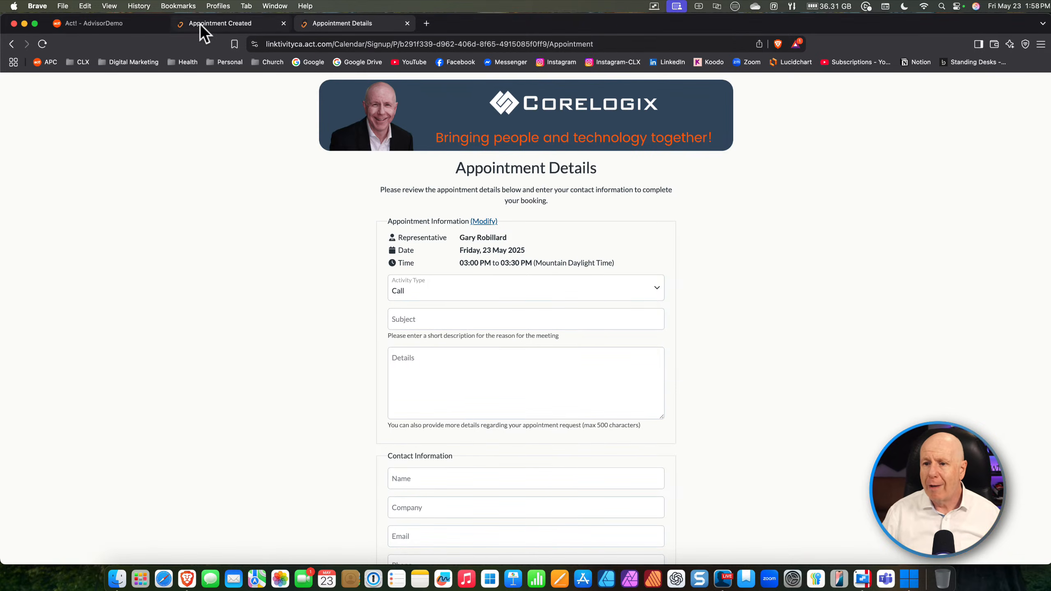
left_click(107, 23)
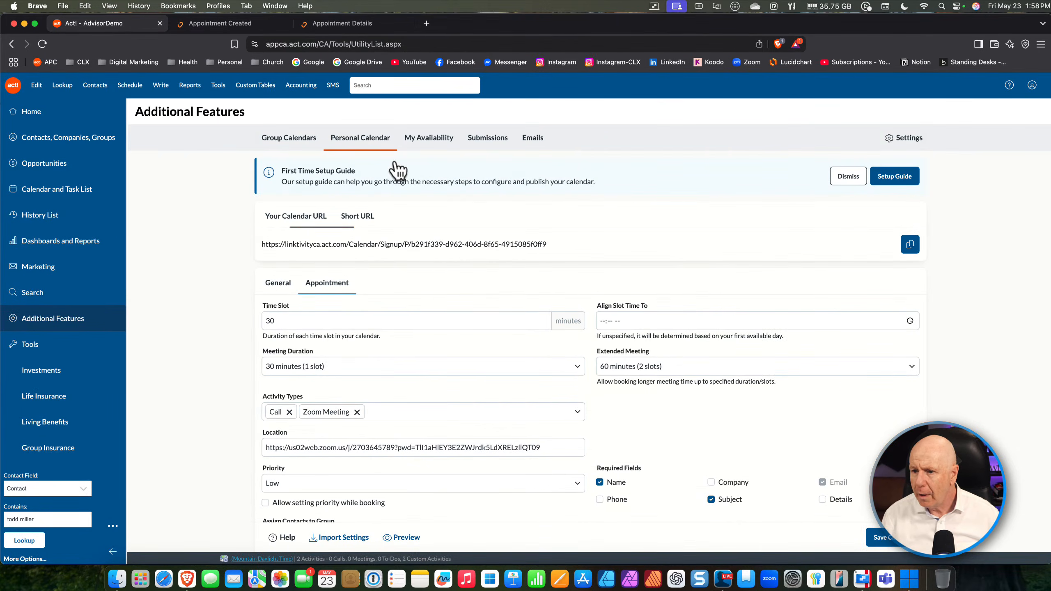
In the Appointment settings, remove Call and re-add it after Zoom Meeting
left_click(374, 141)
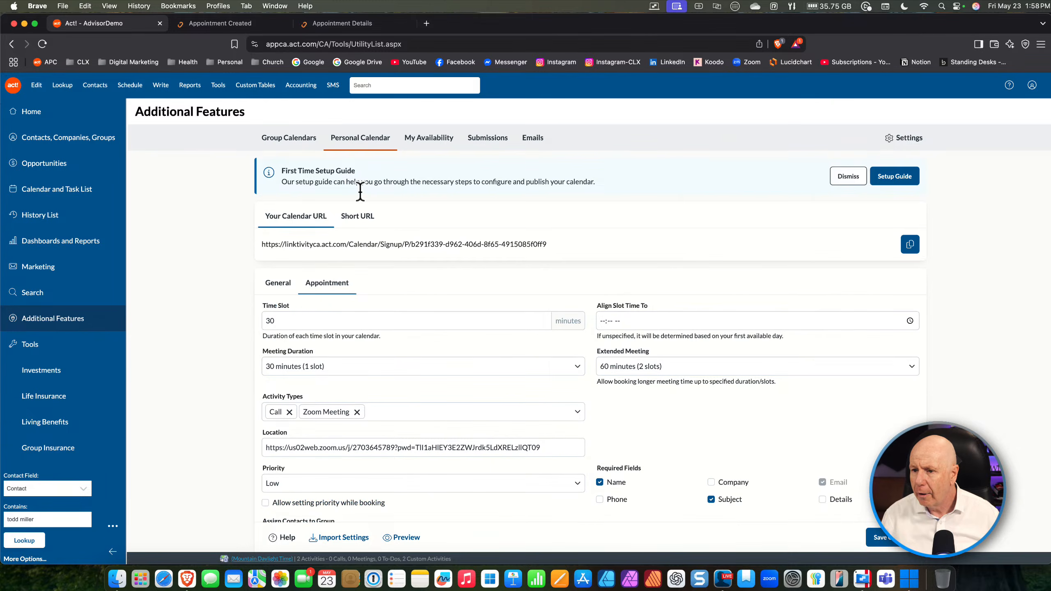
scroll(374, 376, "down", 3)
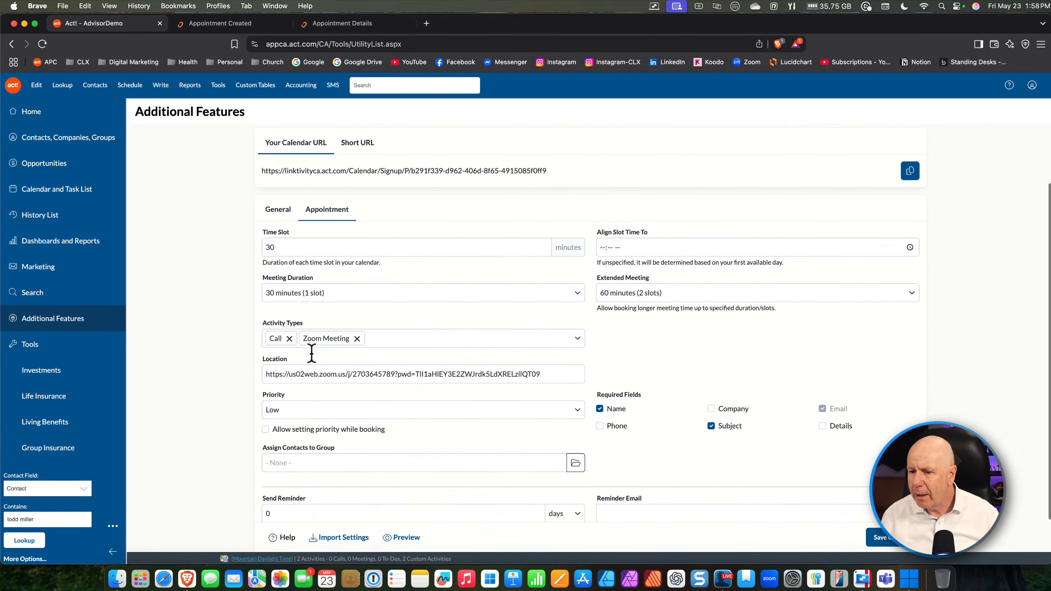
left_click(290, 338)
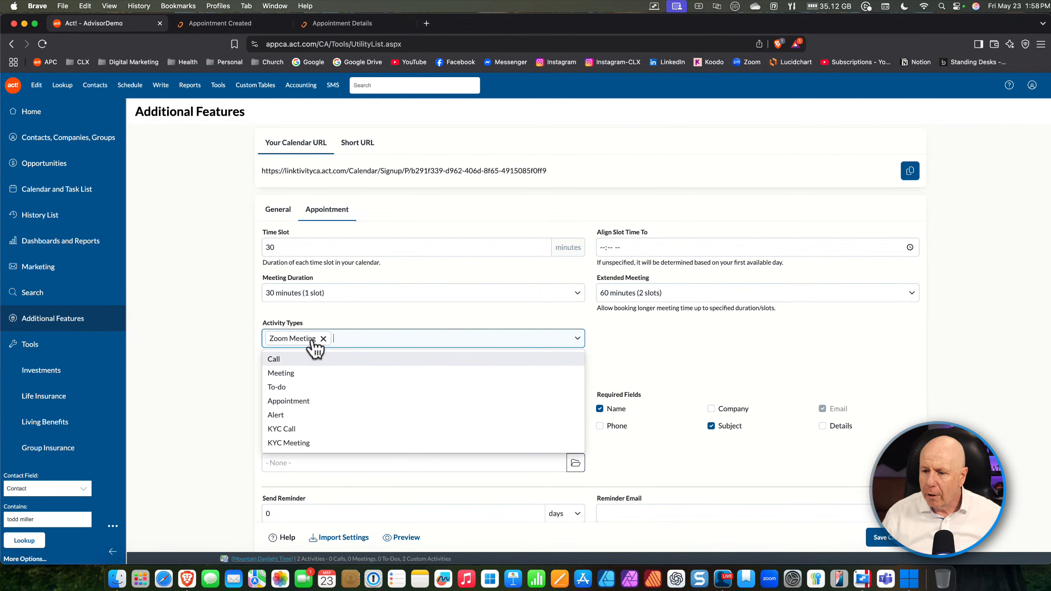
left_click(401, 316)
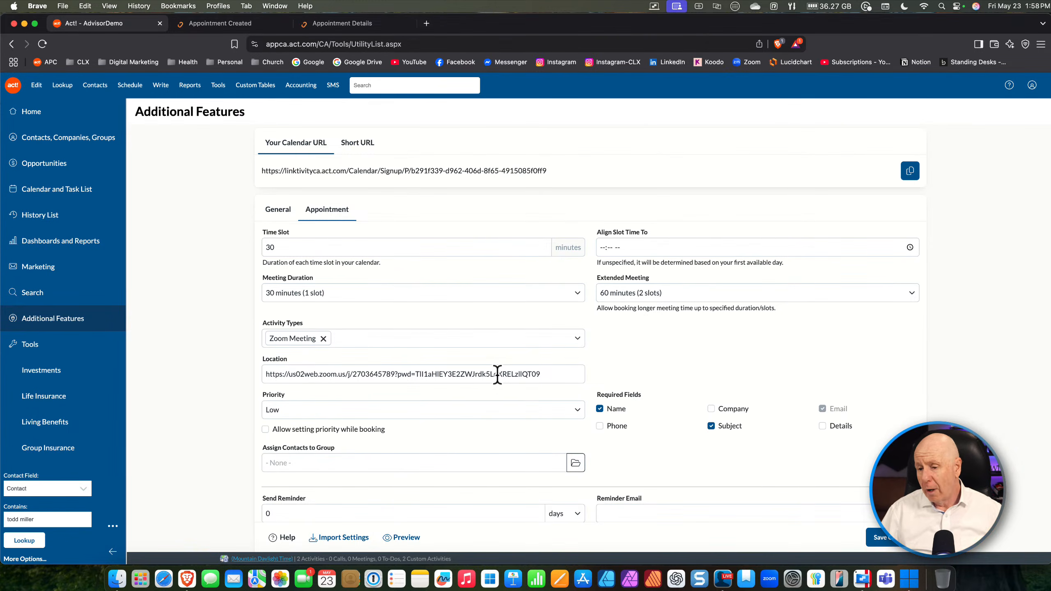
left_click(578, 339)
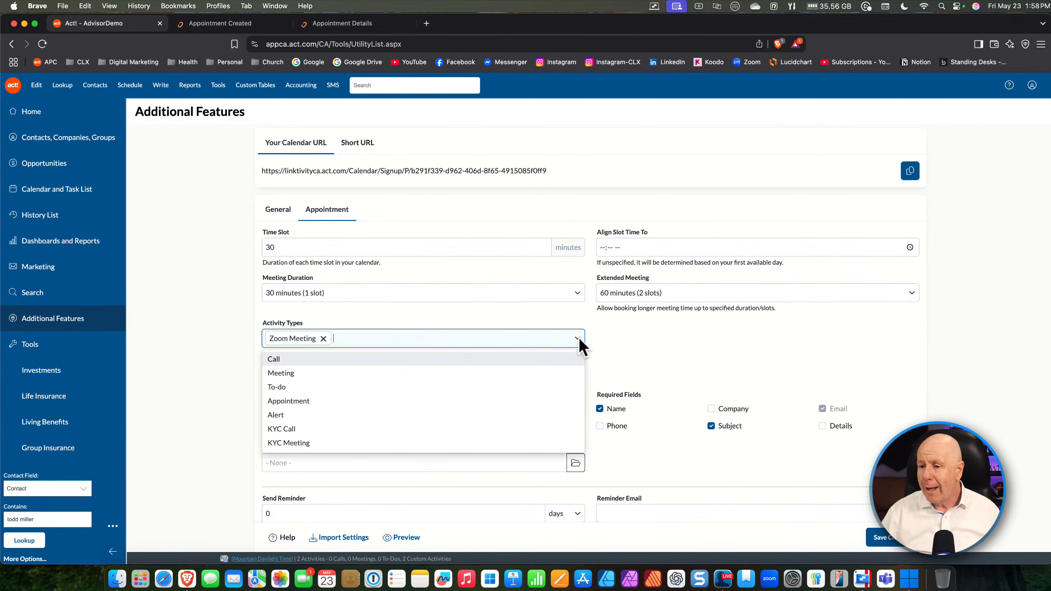
left_click(323, 359)
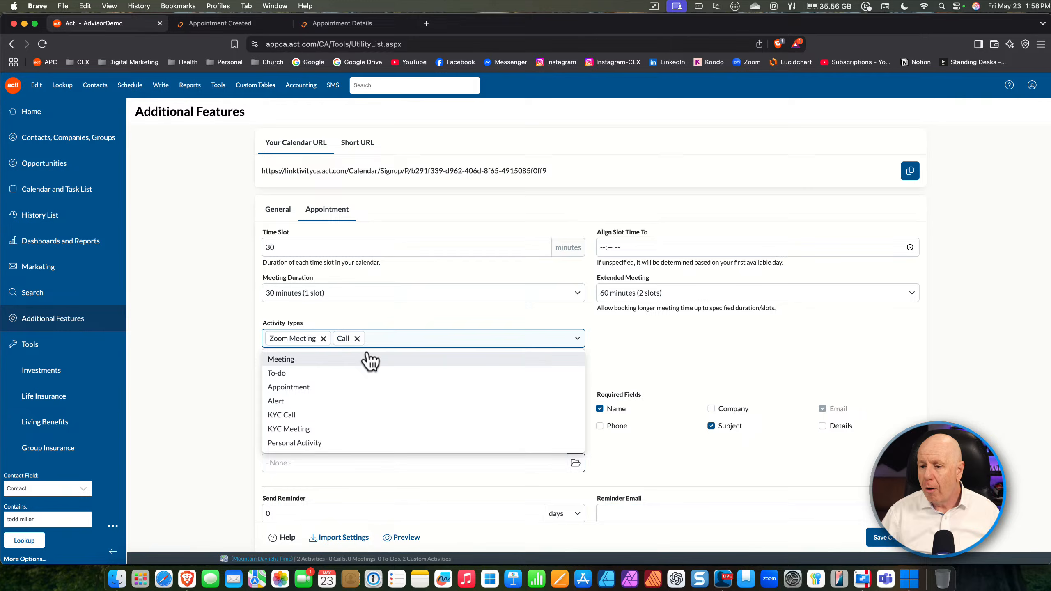
left_click(409, 322)
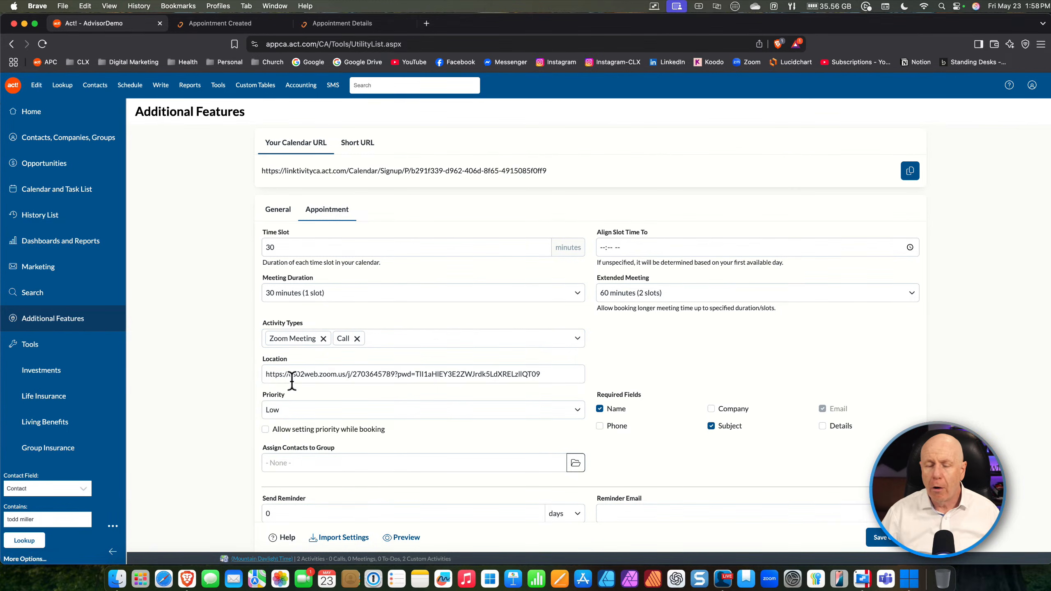